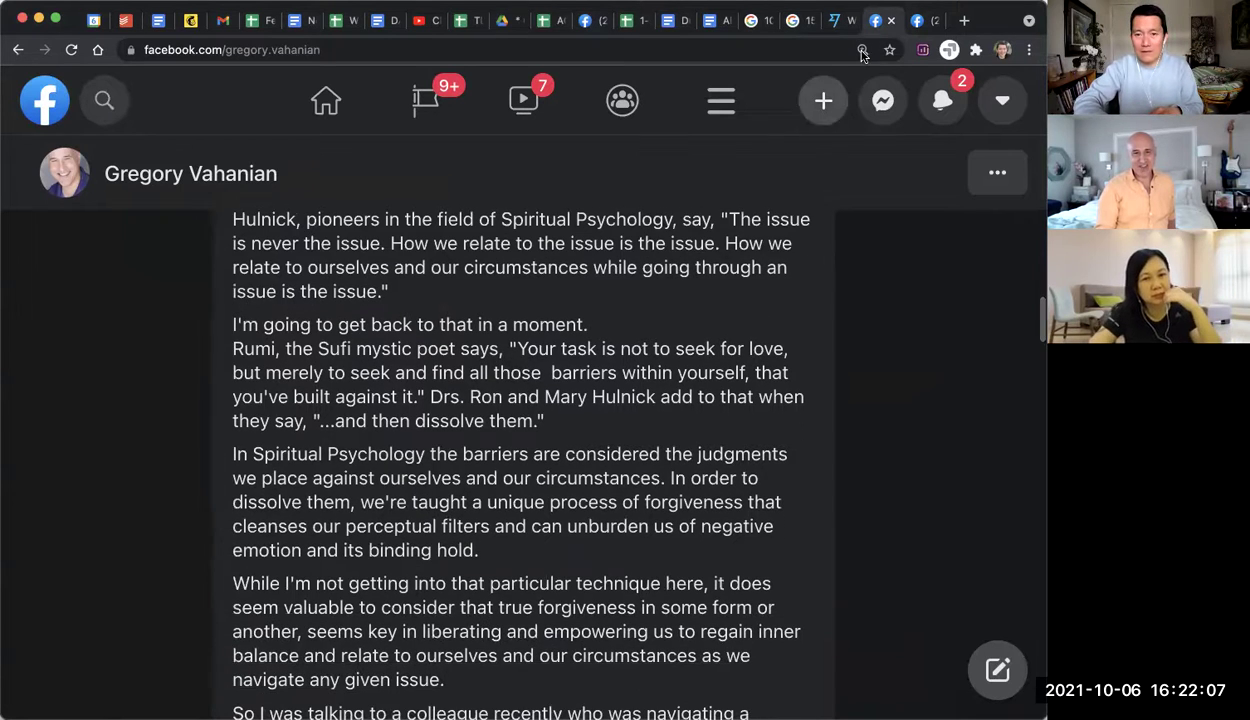
- Read through the full "Reclaiming Our Sovereignty" article posted on the coaching page, down to its closing blessing
click(917, 20)
scroll(790, 577, down, 2)
scroll(785, 579, up, 1)
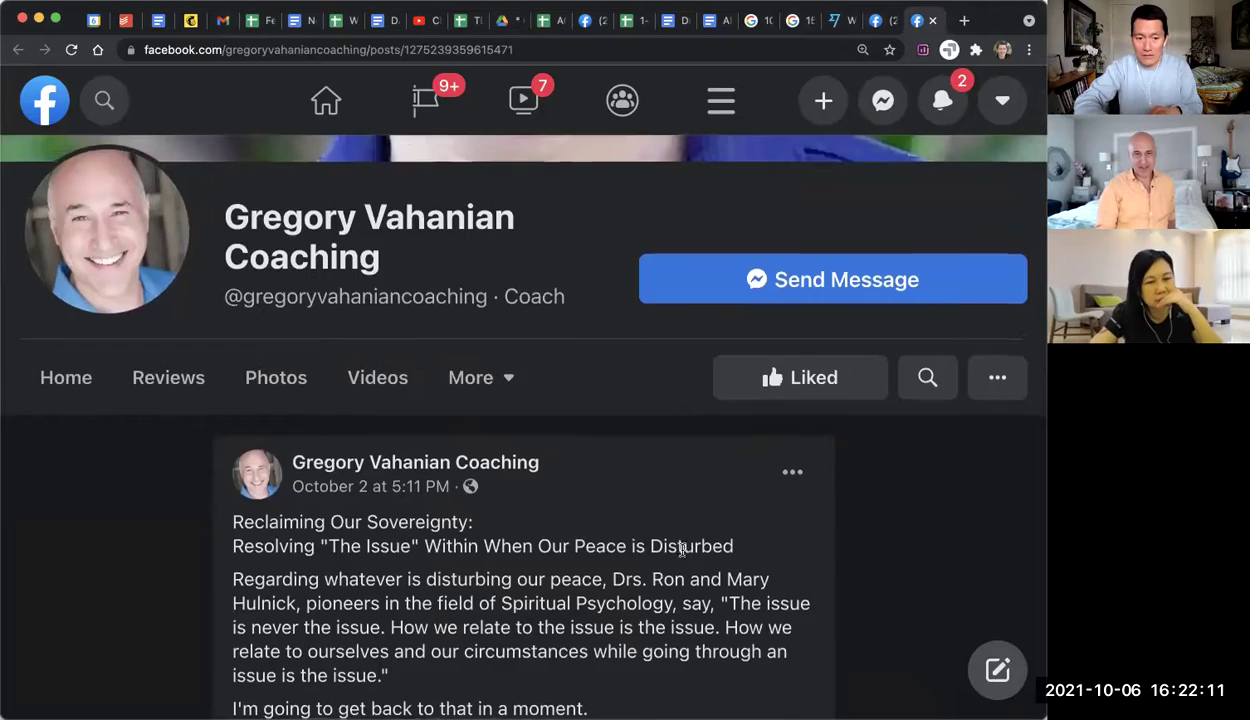
scroll(681, 548, down, 5)
scroll(683, 552, down, 9)
scroll(683, 554, down, 9)
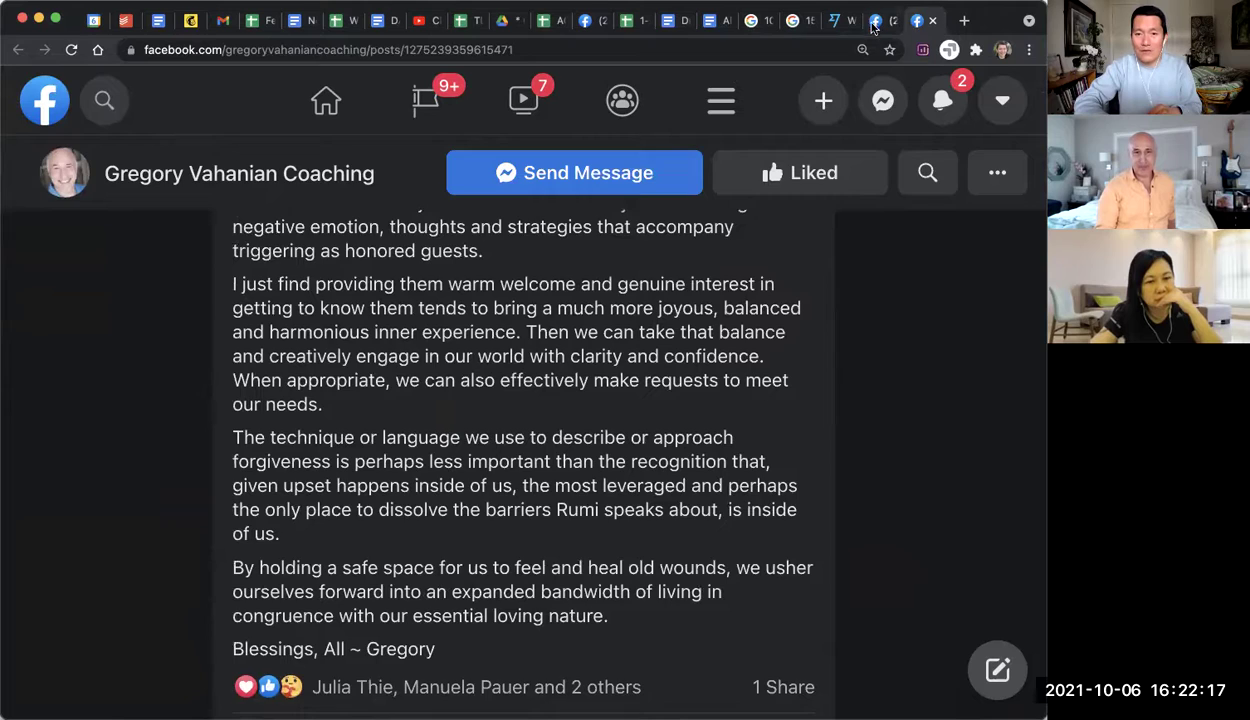
- Go back to the personal profile's shorter version of the article and review its text, full-article link and comments
click(872, 23)
scroll(557, 428, up, 3)
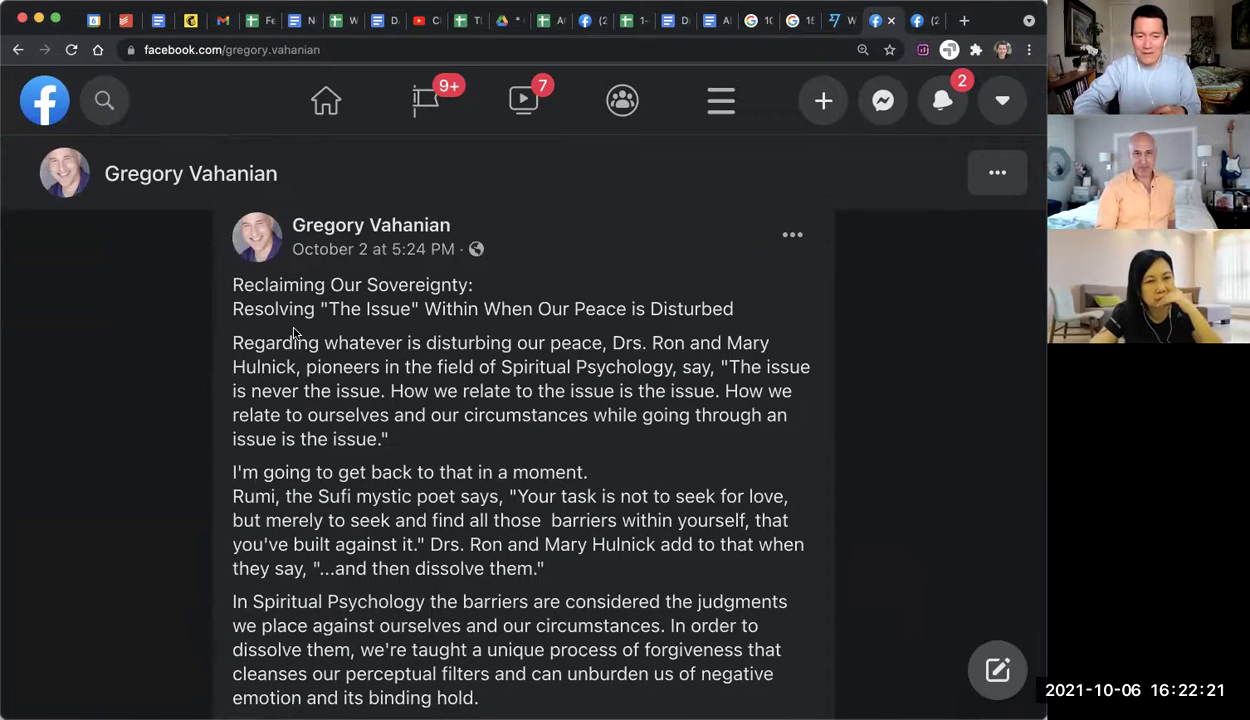
scroll(295, 333, down, 5)
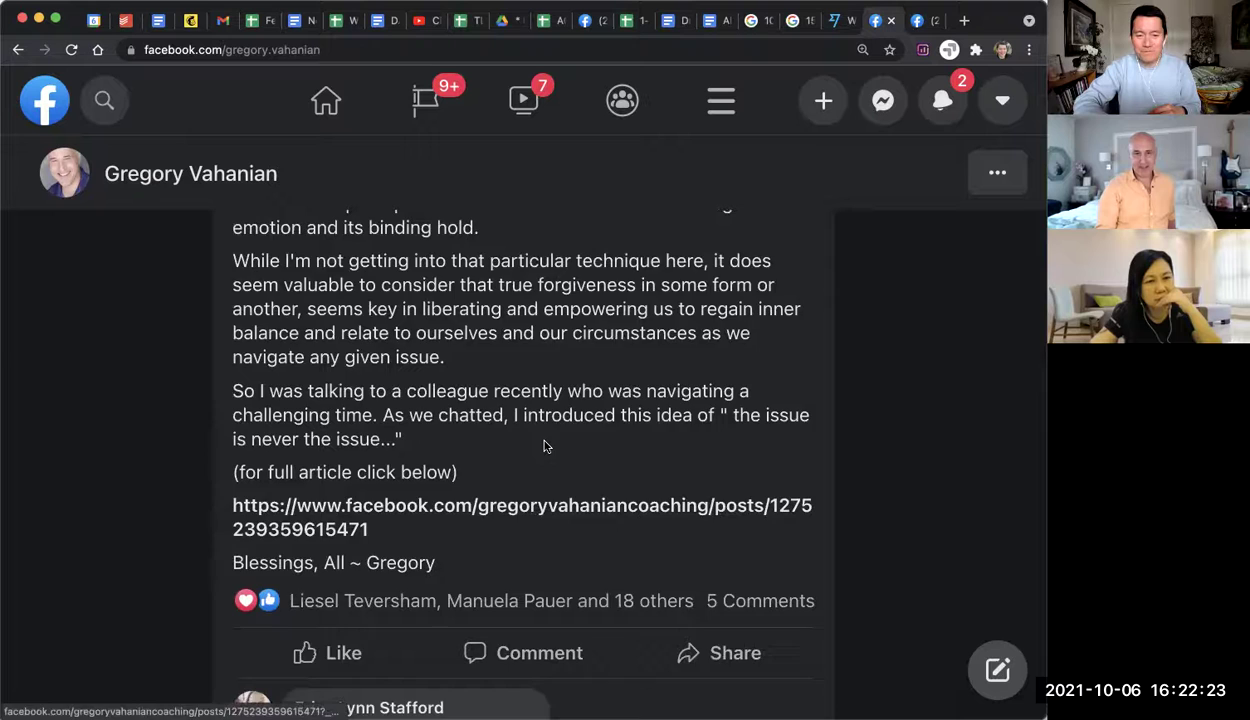
scroll(545, 446, up, 1)
scroll(843, 427, down, 2)
scroll(843, 427, down, 2)
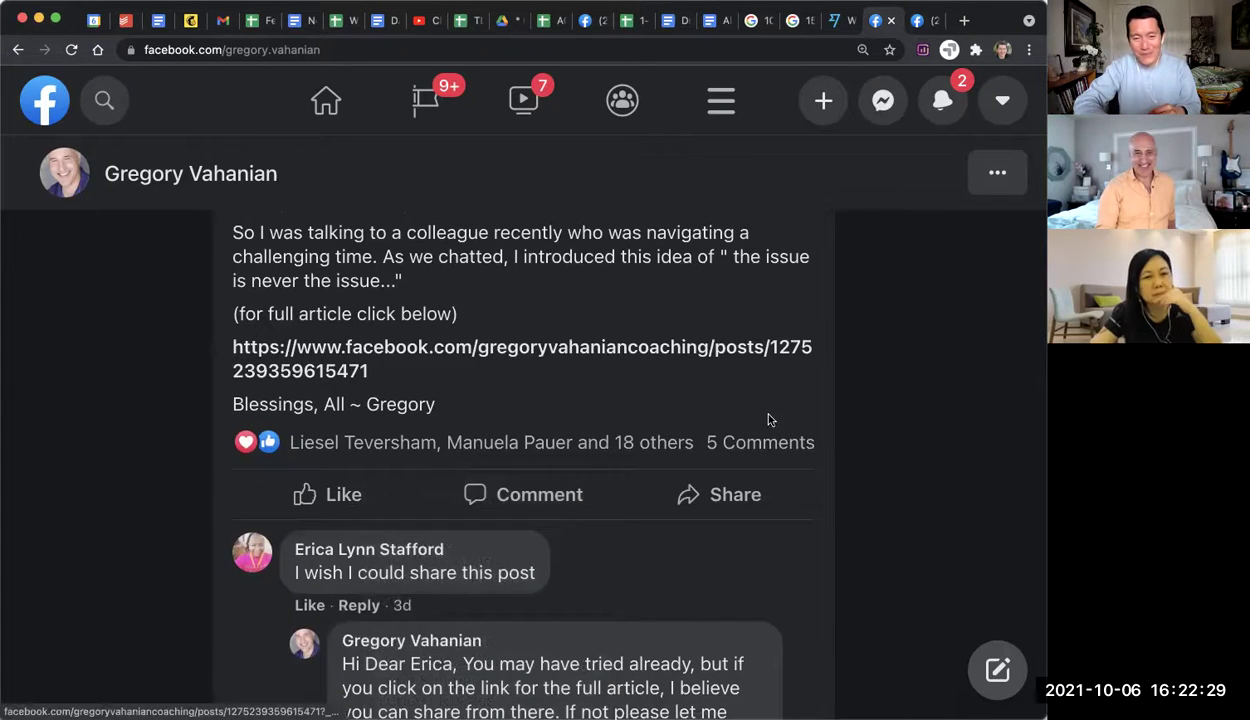
scroll(904, 448, down, 3)
scroll(904, 451, up, 6)
scroll(904, 451, up, 3)
scroll(904, 451, up, 1)
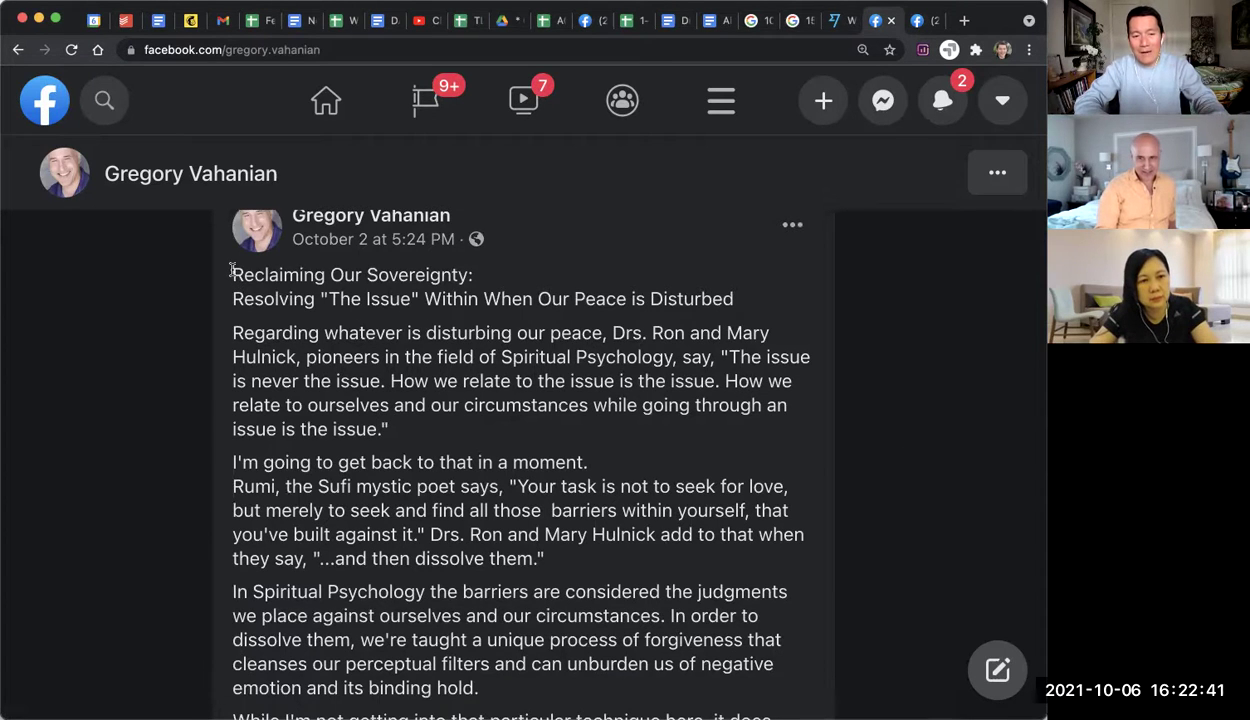
- Highlight the post's two-line title about reclaiming sovereignty and skim the body text beneath it
drag(231, 270, 728, 299)
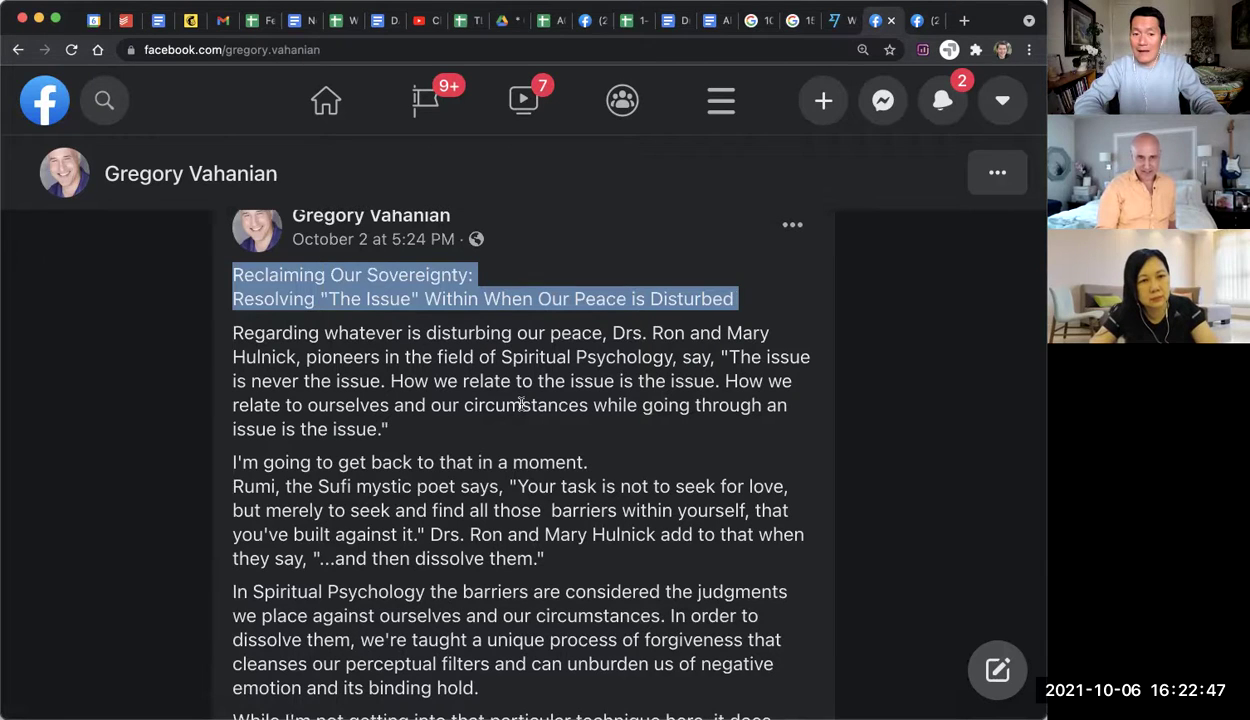
scroll(240, 285, down, 5)
scroll(249, 292, down, 2)
scroll(249, 292, up, 2)
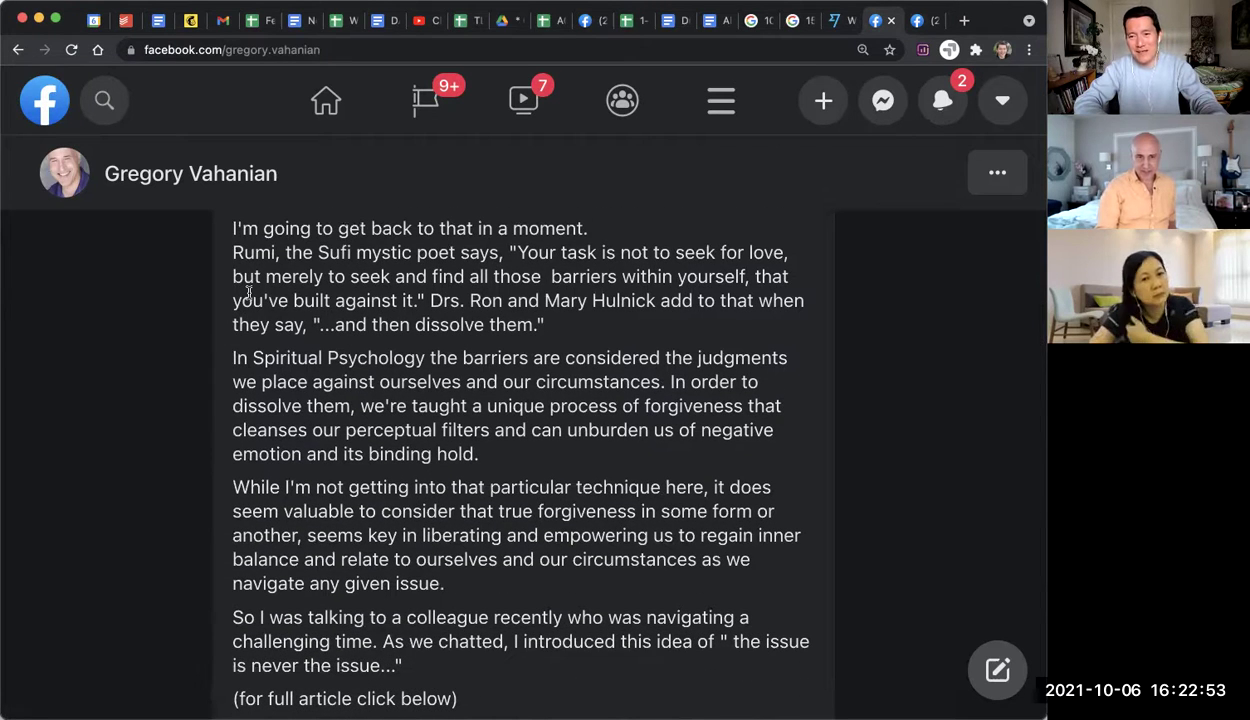
scroll(248, 292, up, 3)
scroll(248, 292, up, 2)
scroll(248, 292, down, 4)
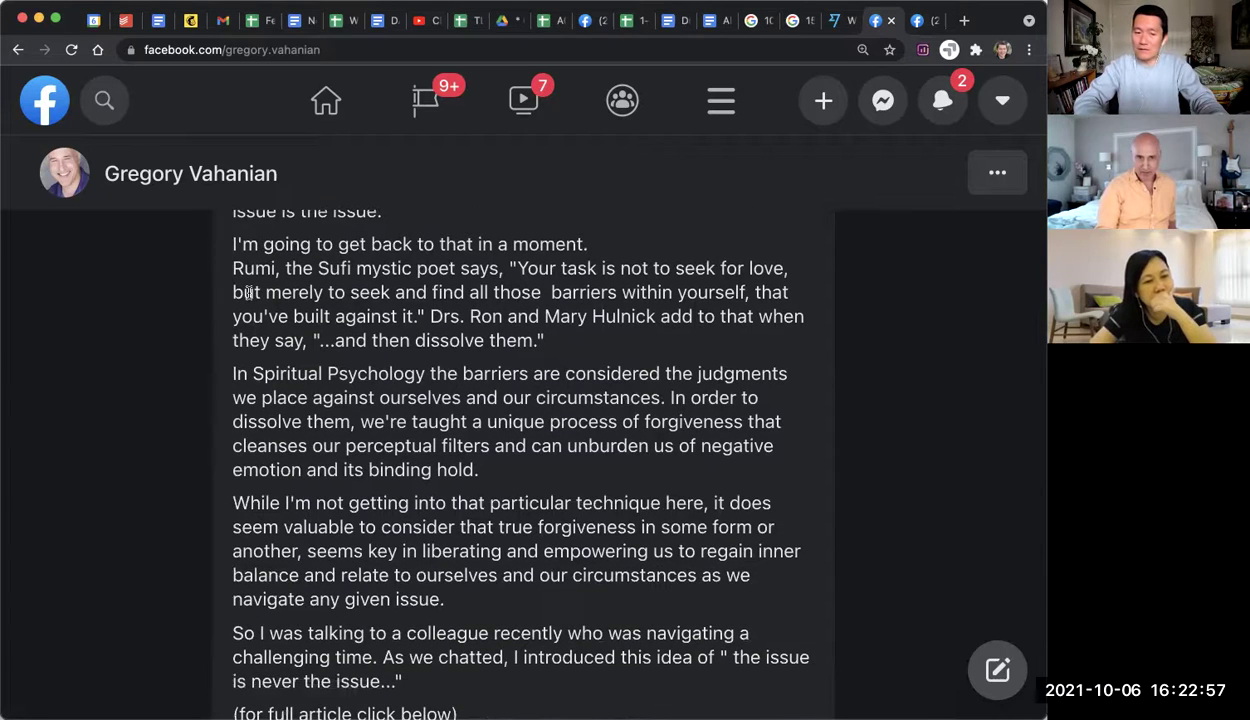
scroll(248, 292, down, 1)
scroll(248, 292, up, 1)
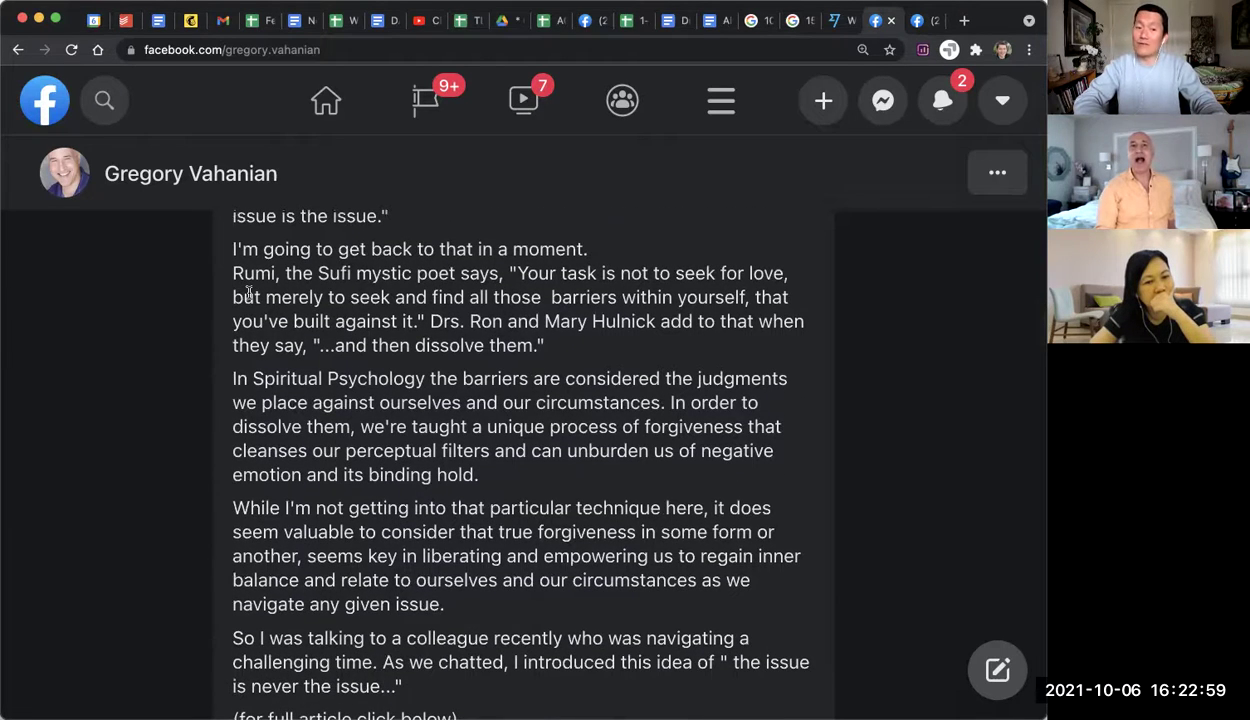
scroll(248, 292, up, 8)
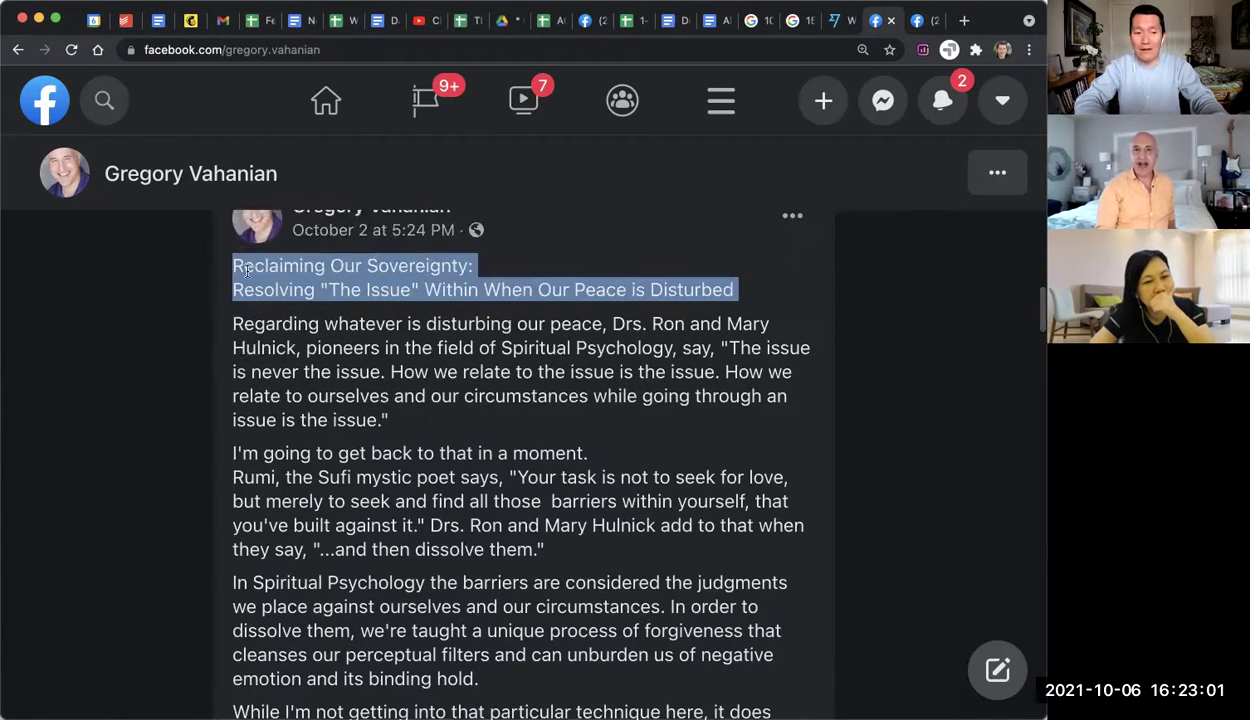
- Examine the post's wording by highlighting part of the title and the paragraph beginning "In Spiritual Psychology"
click(243, 270)
drag(403, 285, 628, 288)
click(655, 345)
scroll(655, 345, down, 1)
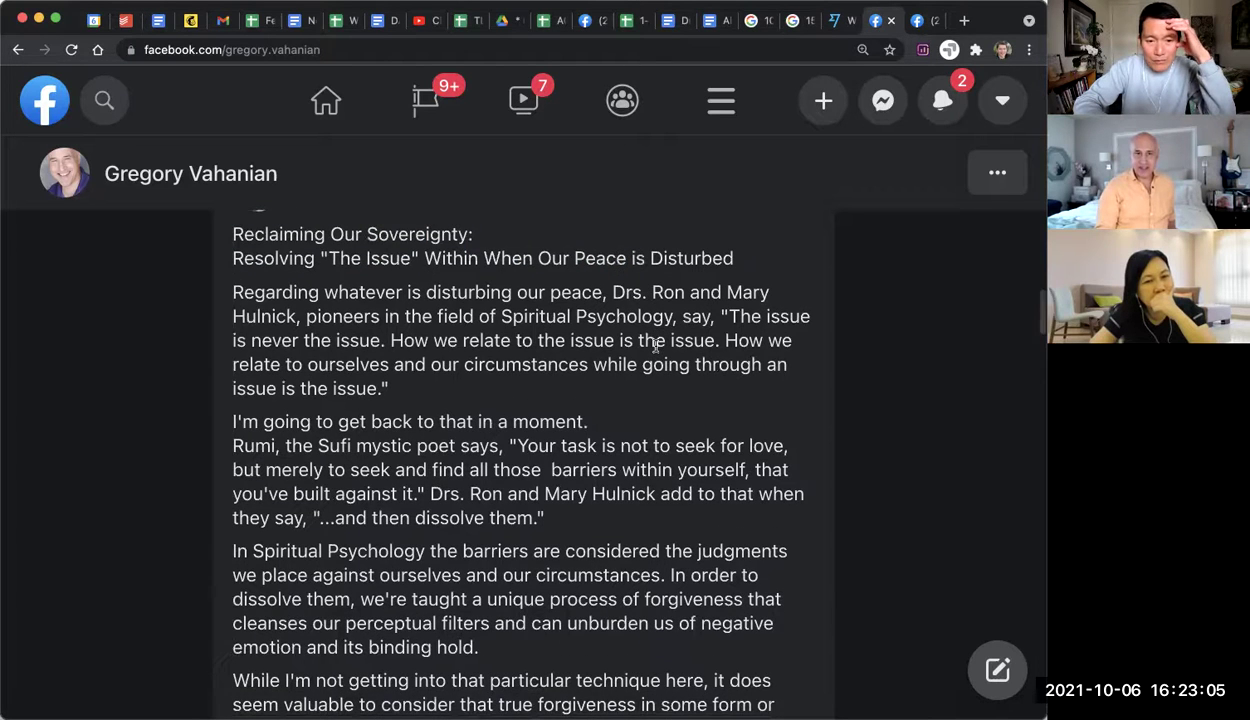
scroll(655, 345, down, 2)
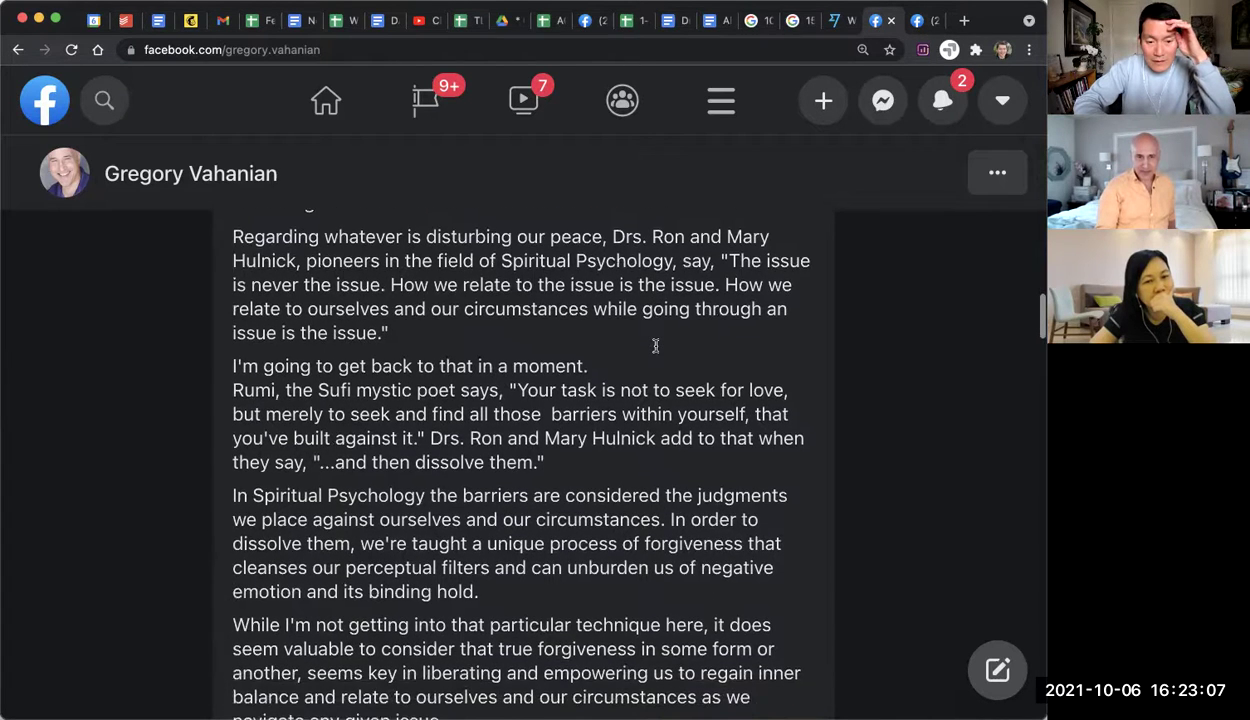
scroll(655, 345, down, 5)
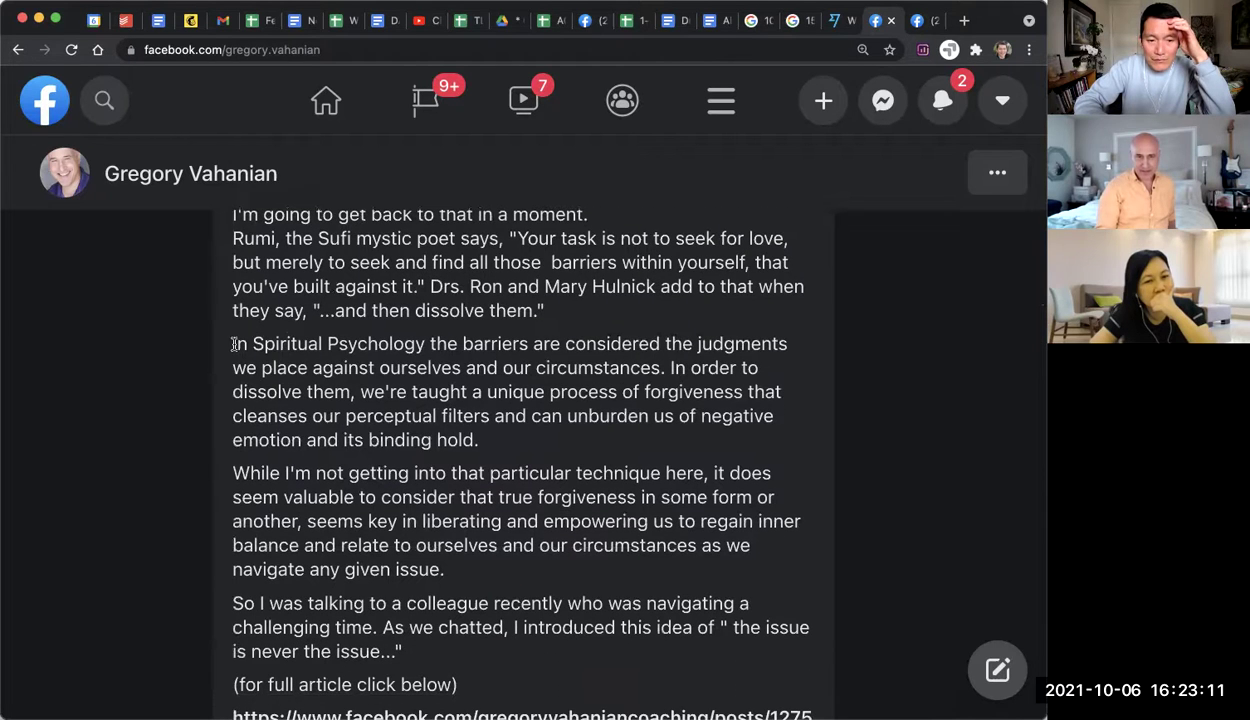
drag(235, 344, 510, 446)
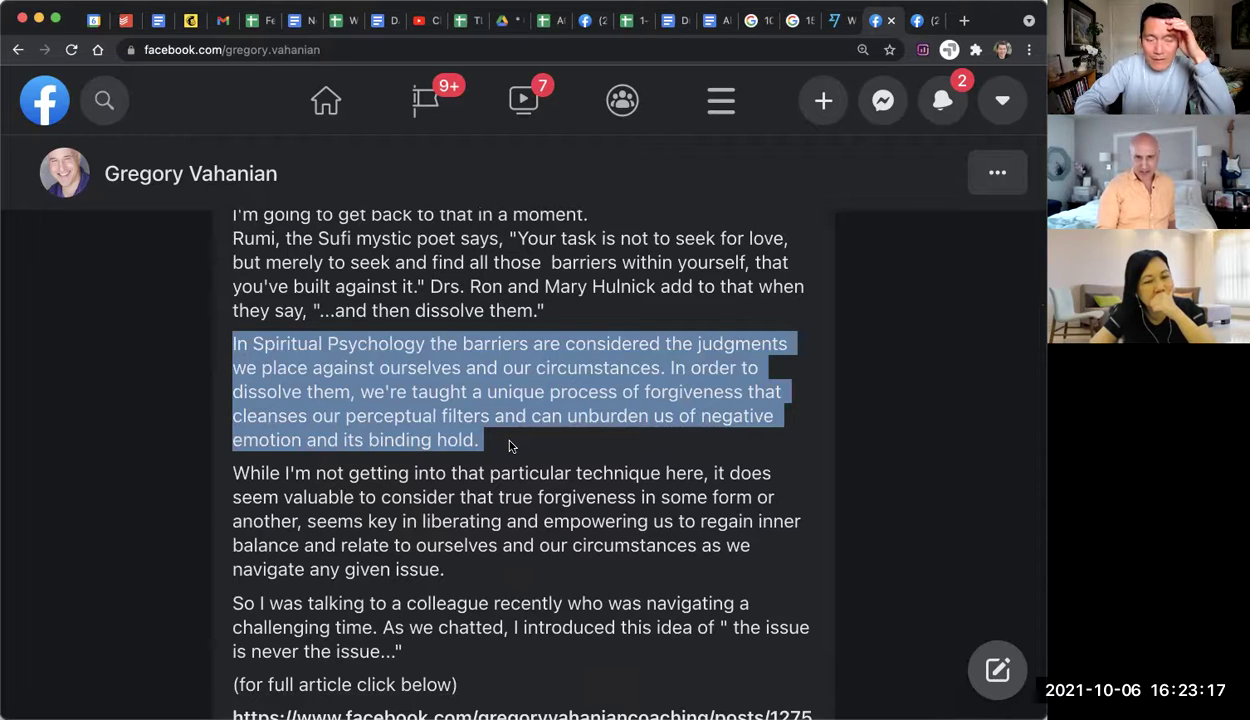
click(510, 446)
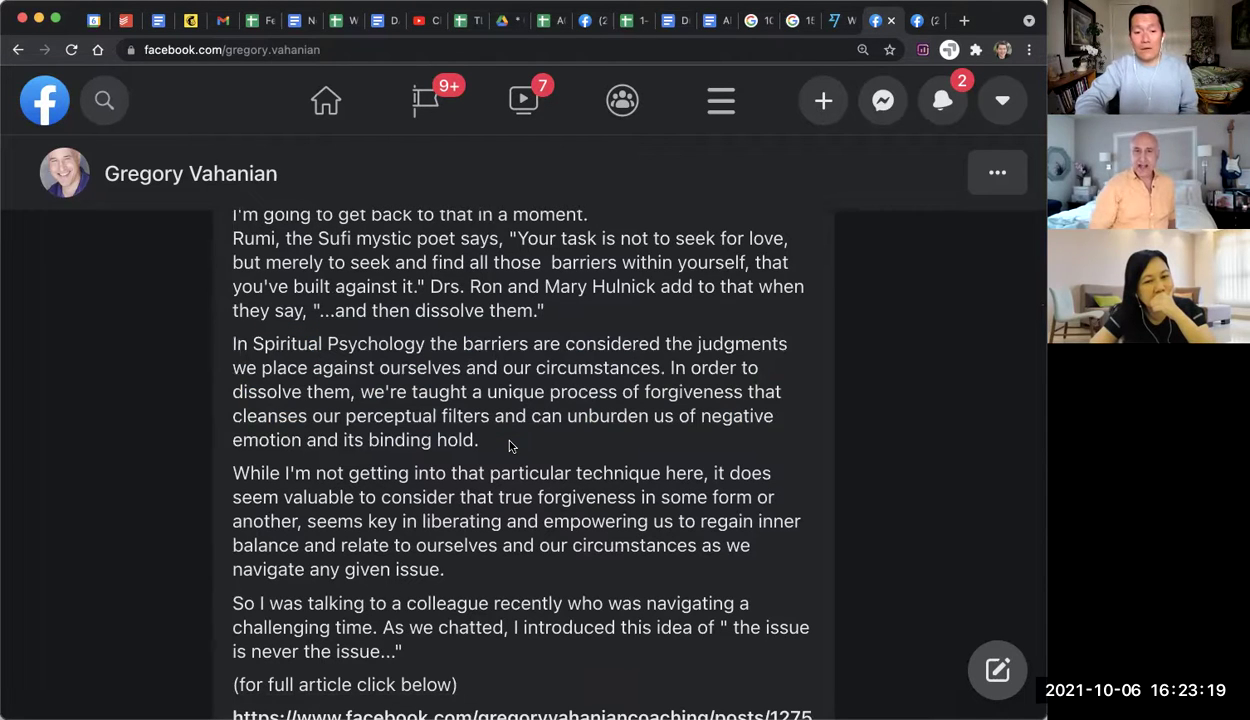
scroll(510, 446, down, 1)
scroll(510, 444, up, 3)
scroll(510, 441, up, 3)
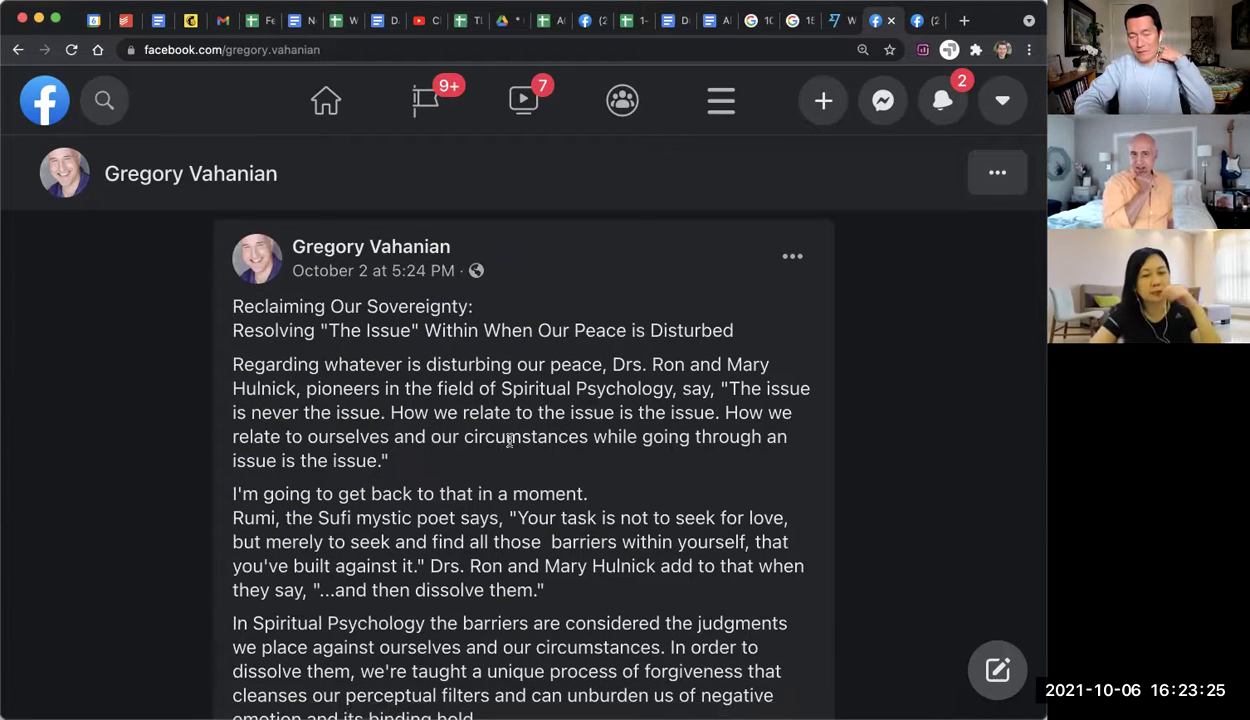
- Create a new Google Docs document through doc.new and write "I'd be curious about what you all thought of this post:"
key(ctrl+t)
text(doc.new)
key(Return)
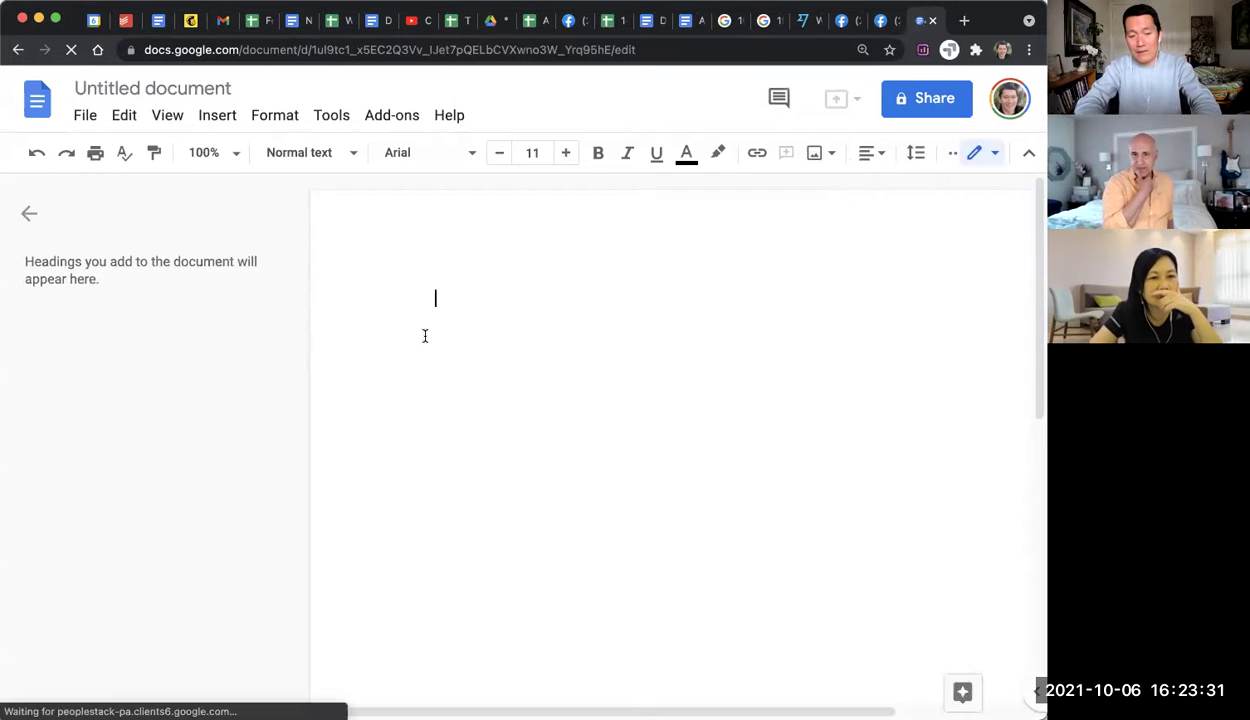
text(I'd be curious about w)
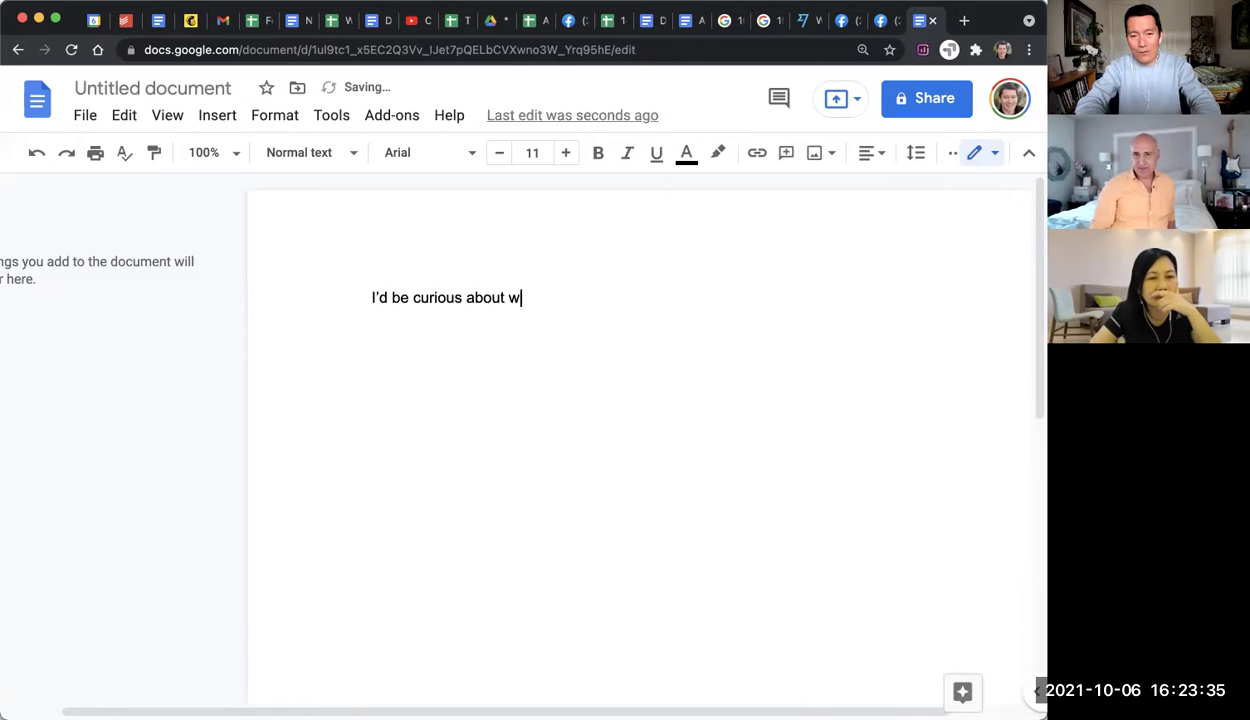
text(hat you all thought of this)
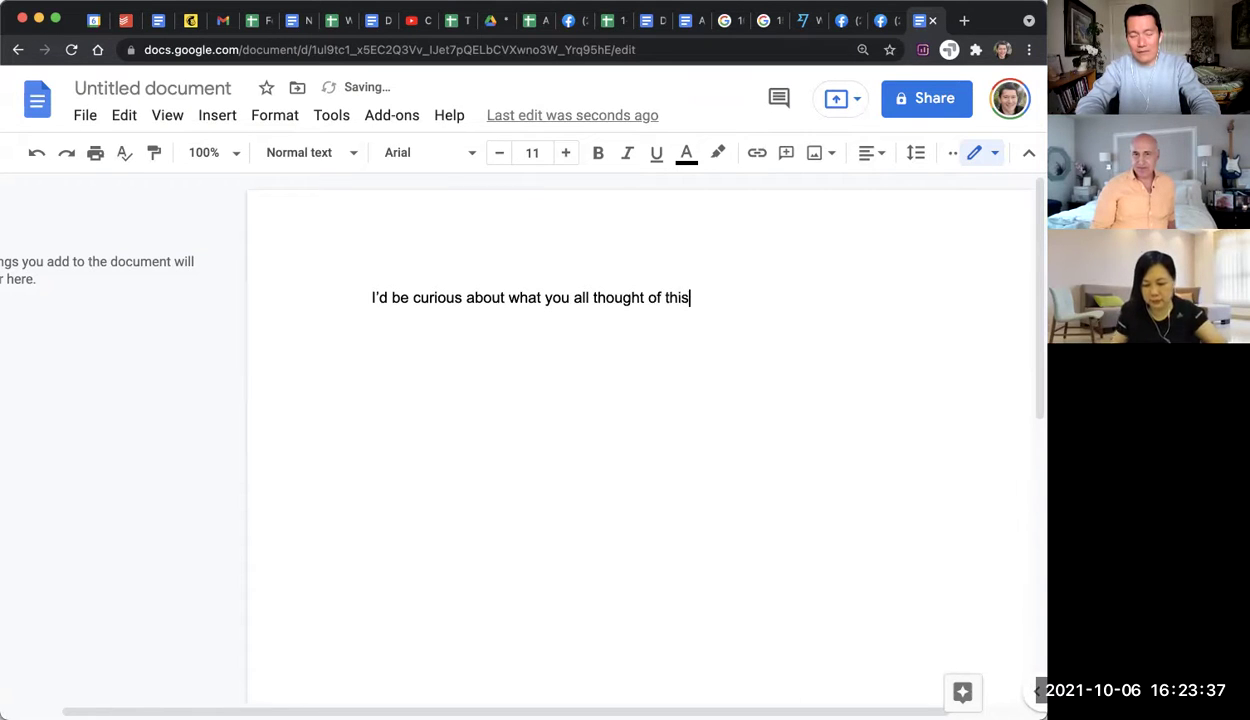
text( post:)
key(Return)
key(Return)
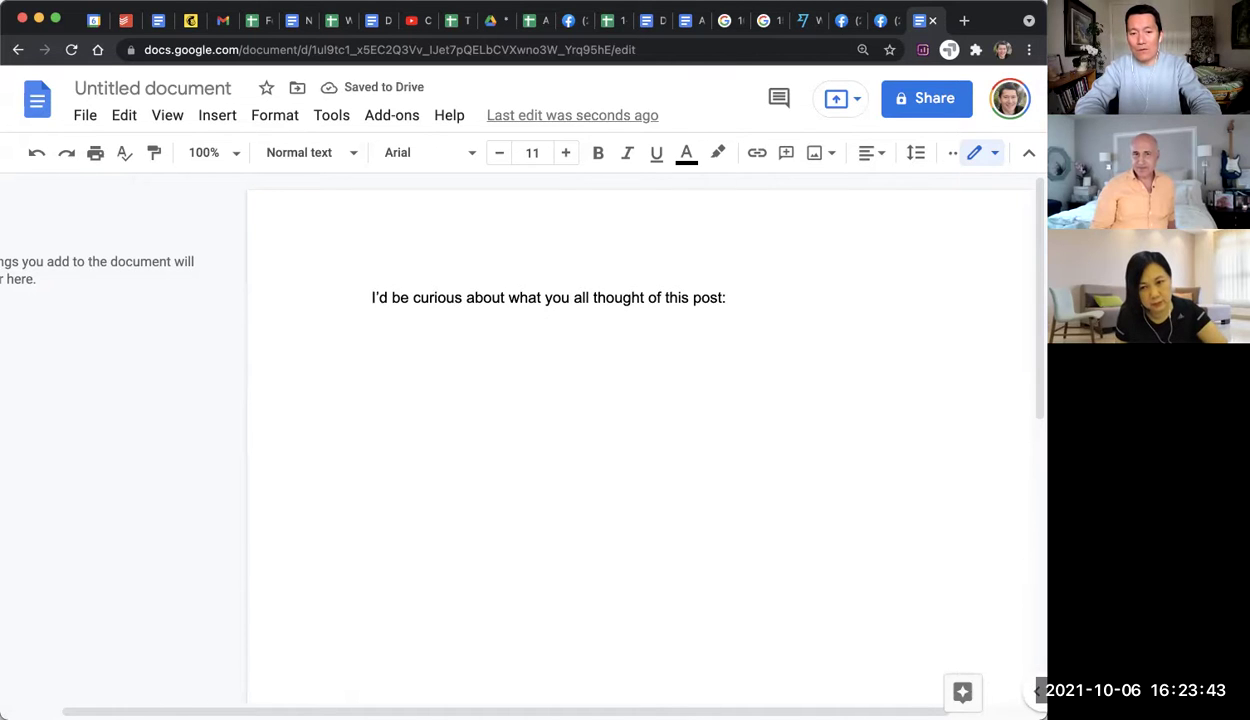
- Insert above that line: "I've been thinking about sovereignty jdklsjdlkjsa kldjklsaj kdlasj and how it relates to djskljd kljsakldj slakjdlas"
key(Return)
key(Return)
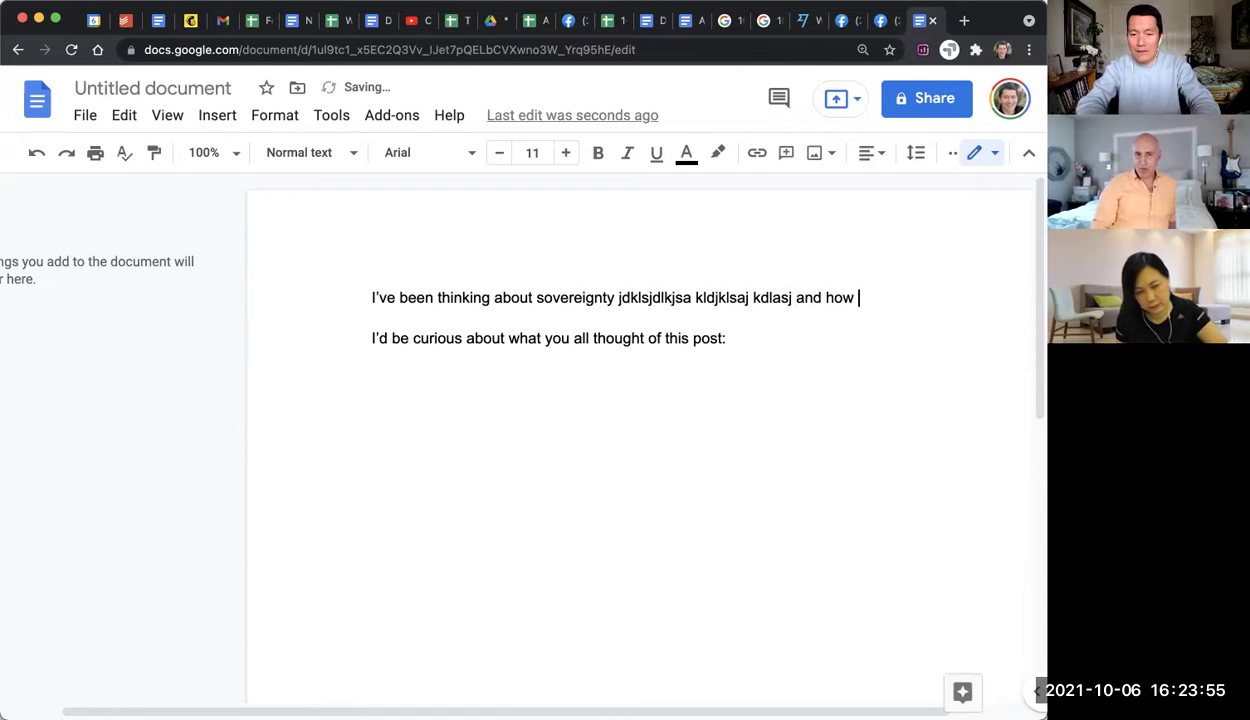
text(djskljd kljsakldj slakjdlas)
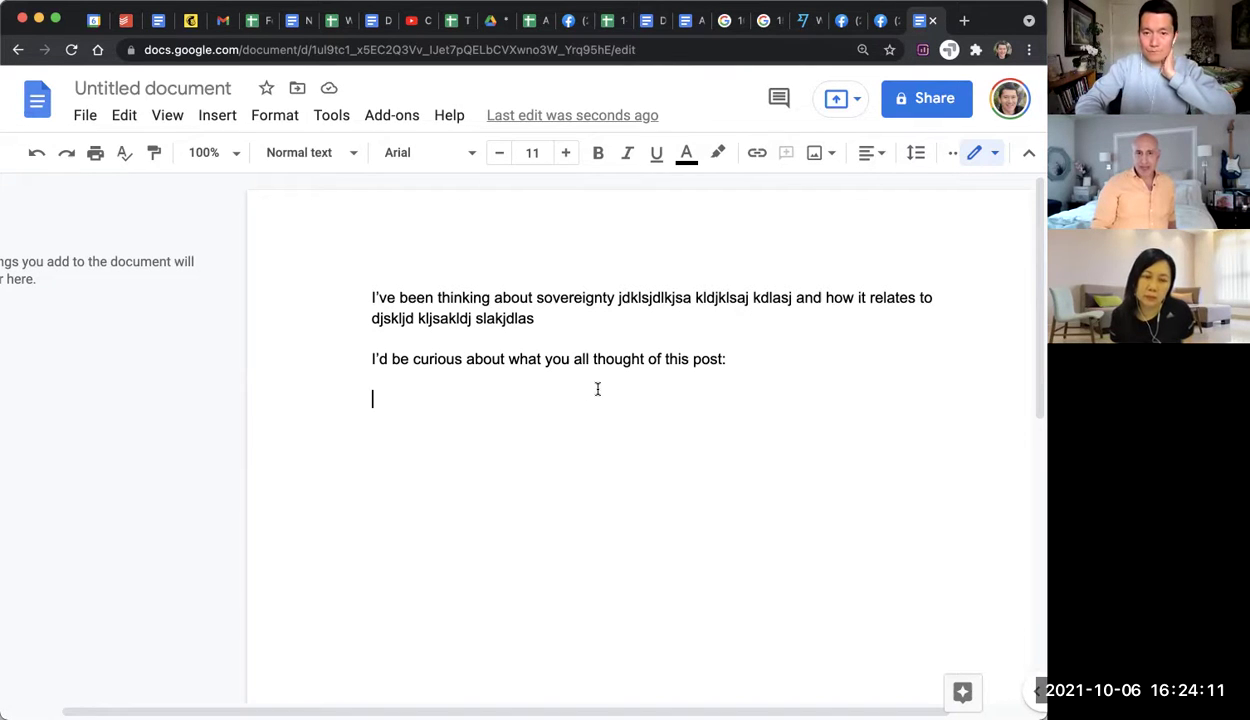
- Revisit the original Facebook post and compare it with the drafted "I'd be curious" line in the document
click(842, 22)
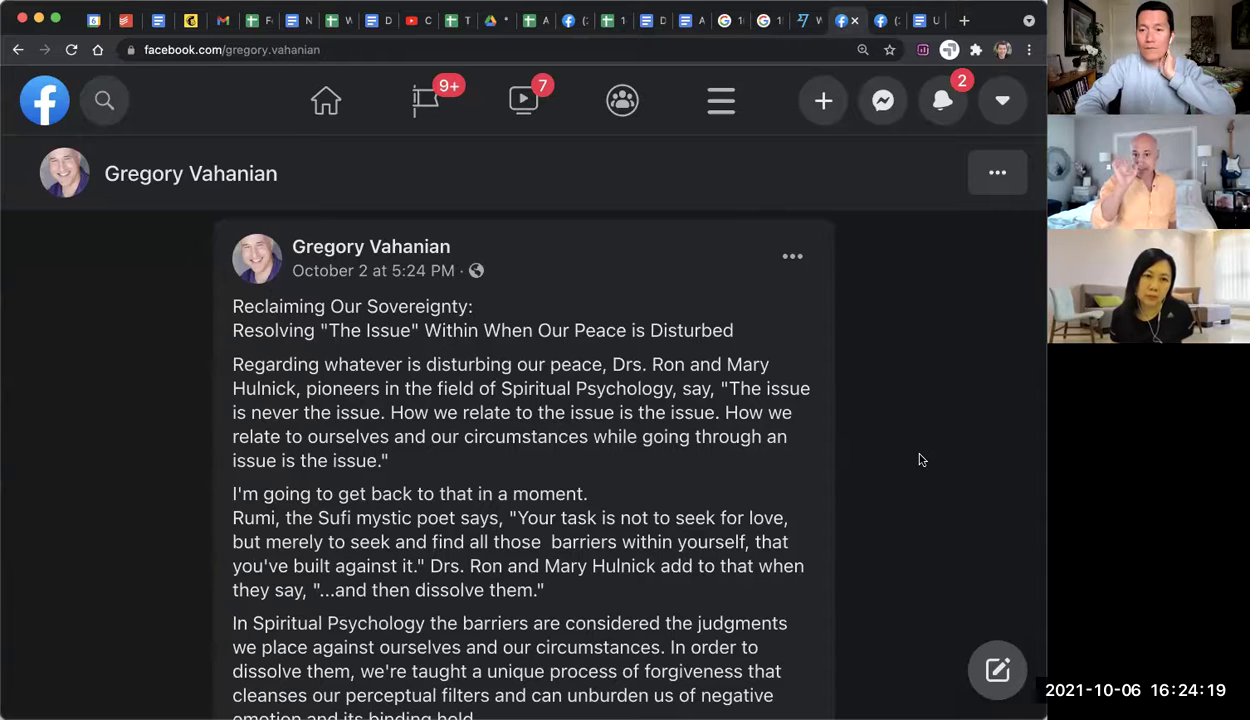
click(920, 21)
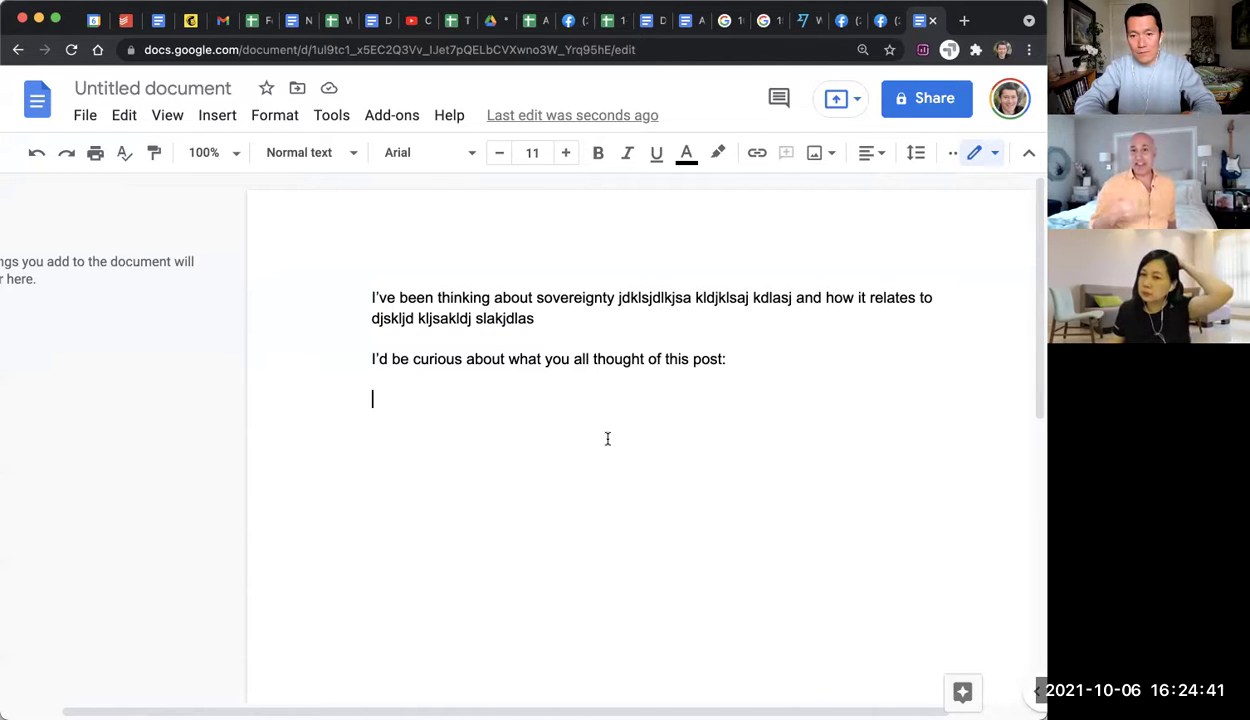
triple_click(530, 363)
click(562, 465)
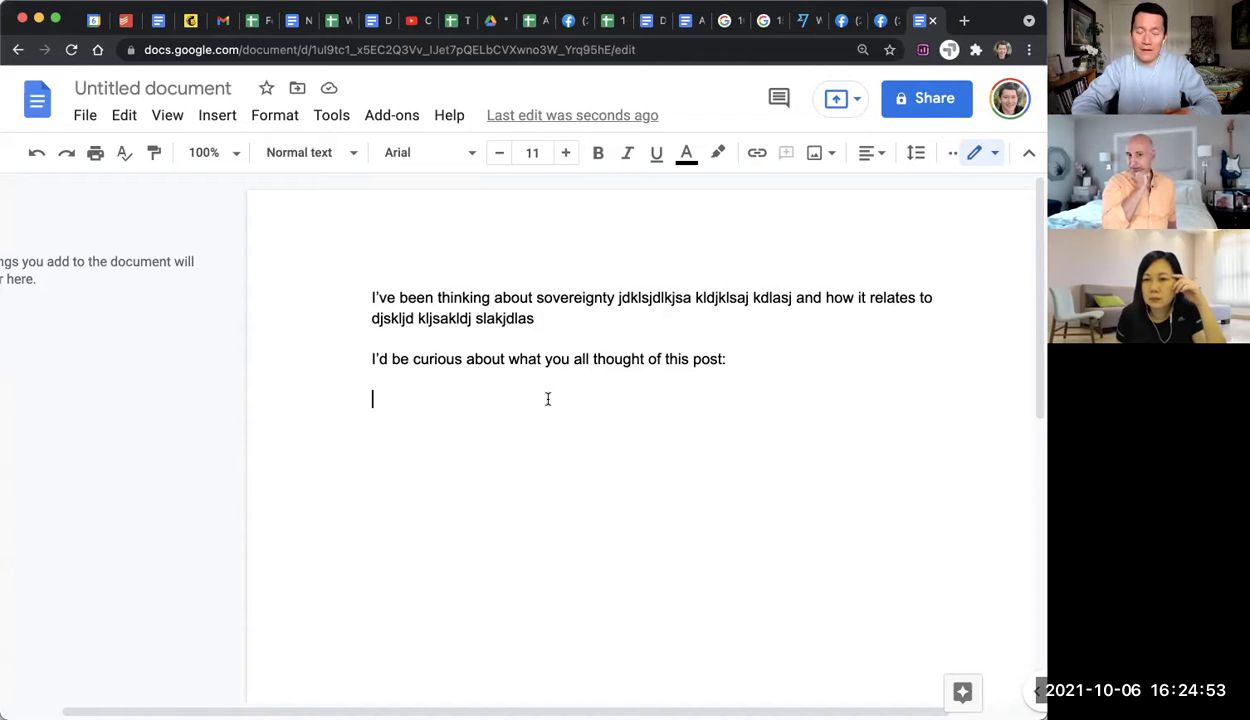
- Add the quoted line "Red or green, comment below" beneath the drafted question
key(Return)
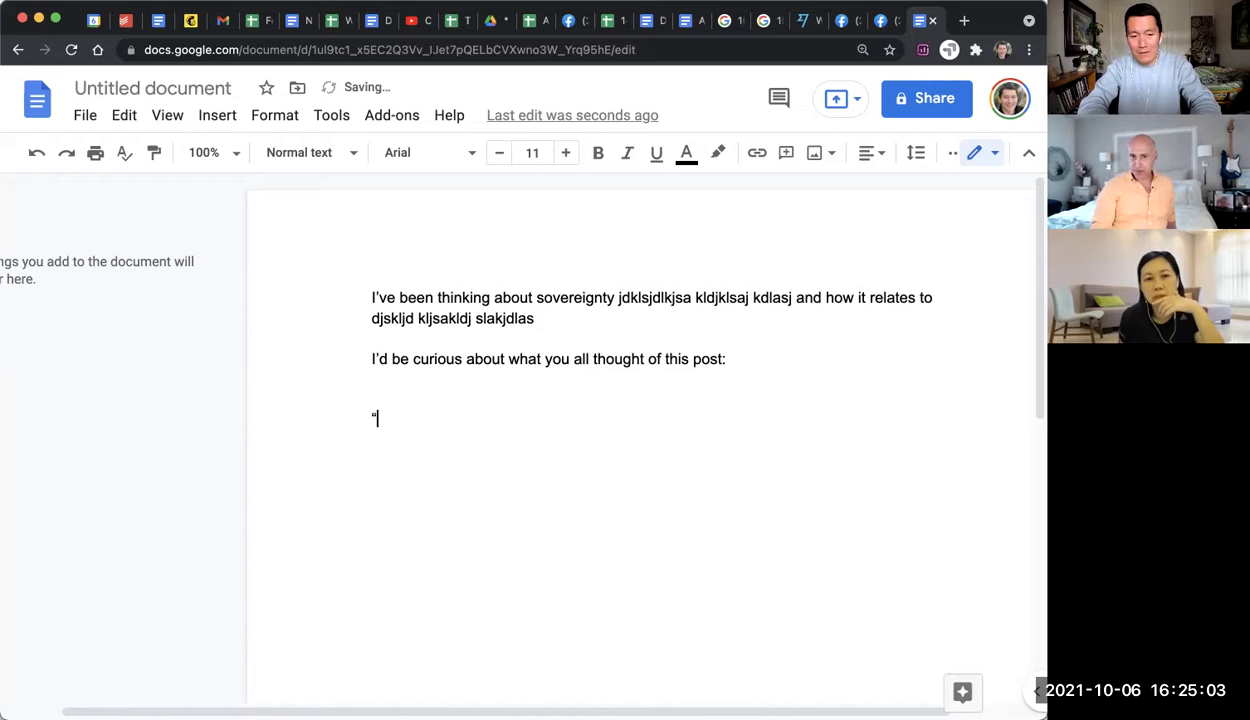
text("Red or green, comment below")
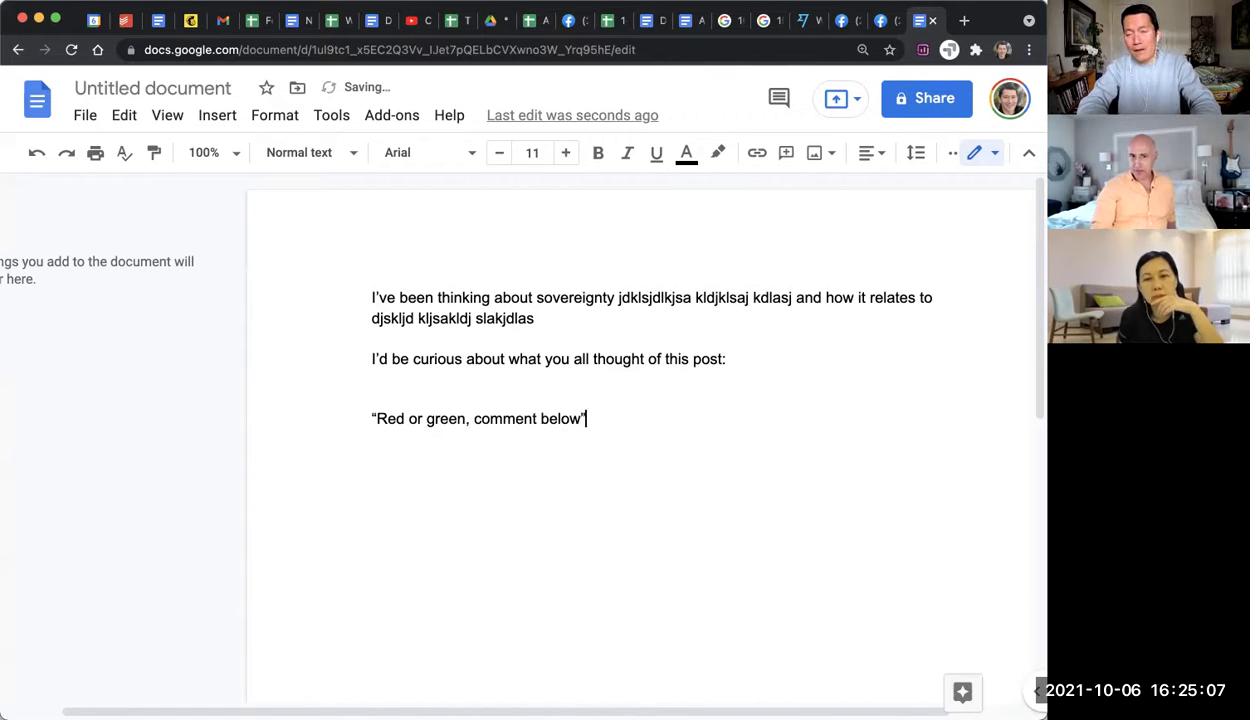
key(Return)
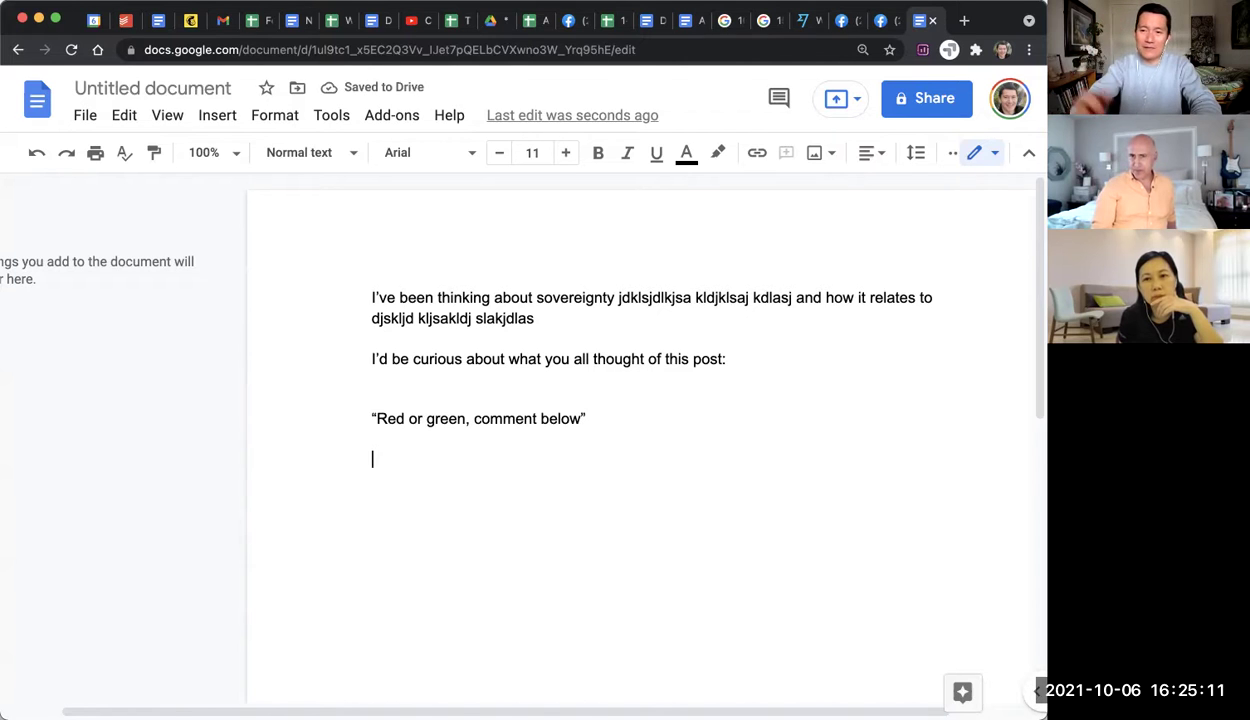
- Delete the quoted "Red or green, comment below" line from the document
key(Up)
key(Up)
key(Down)
key(shift+Down)
key(shift+Down)
key(shift+Down)
key(Up)
key(Down)
key(shift+Down)
key(shift+Up)
key(shift+End)
key(BackSpace)
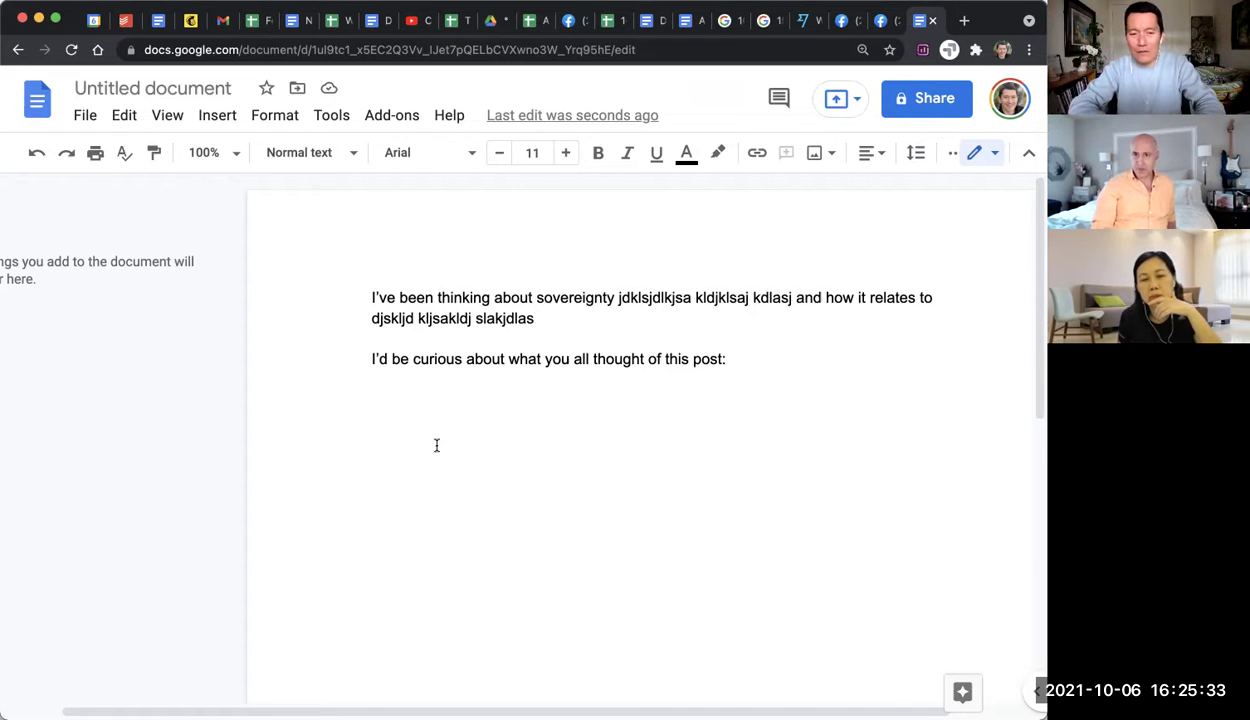
- Highlight the whole "I'd be curious about what you all thought of this post:" line to point it out
triple_click(395, 359)
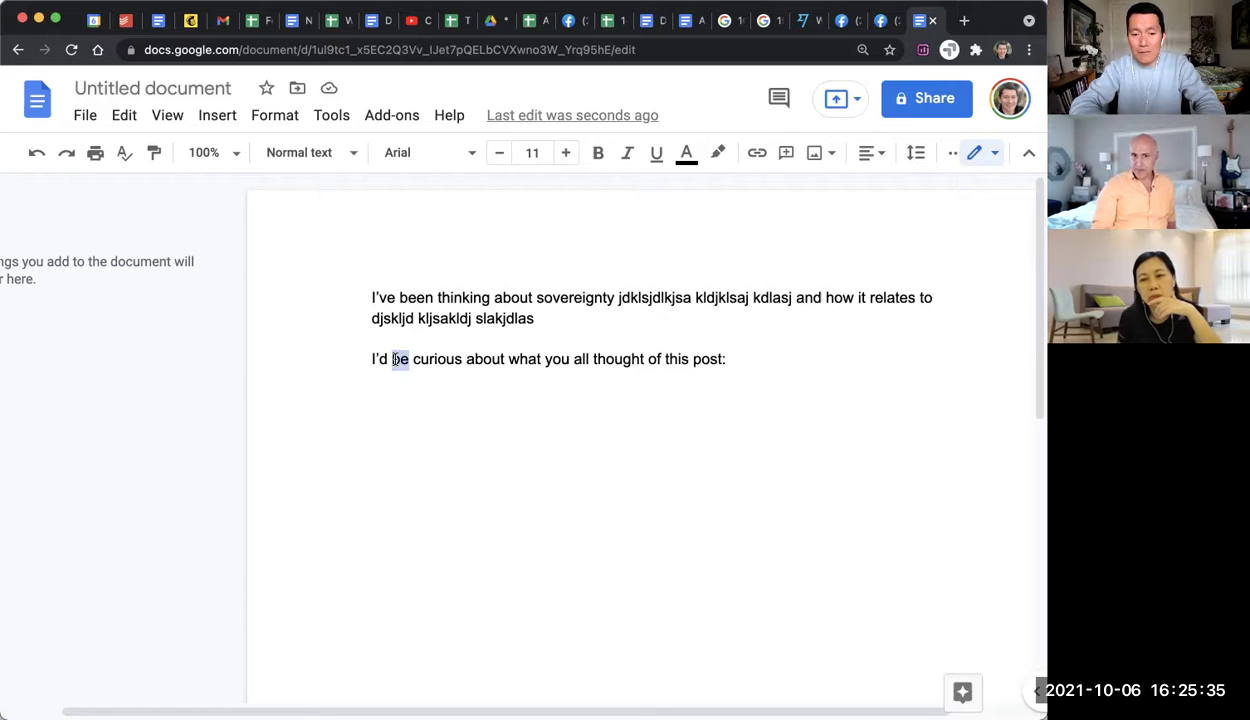
click(486, 442)
triple_click(444, 356)
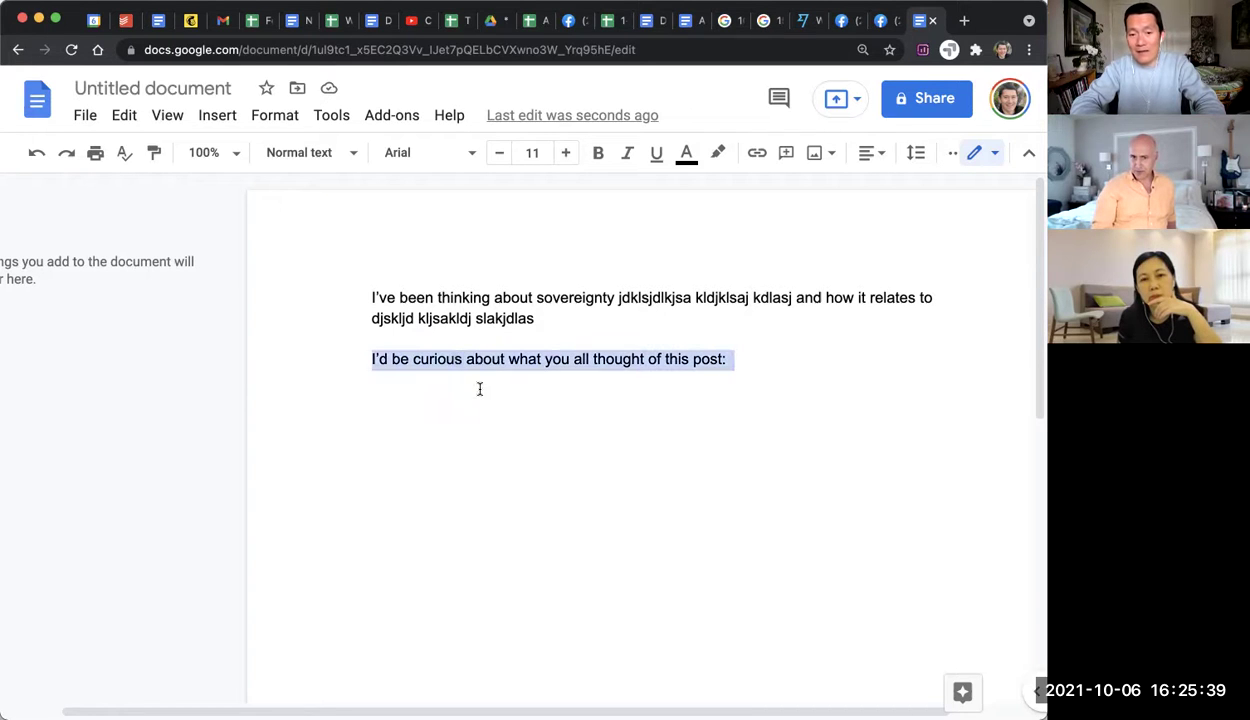
- Below the first draft, add "Here's my latest article about Sovereignty and Peace:" with "[link]" on the following line, leaving blank space beneath
click(488, 441)
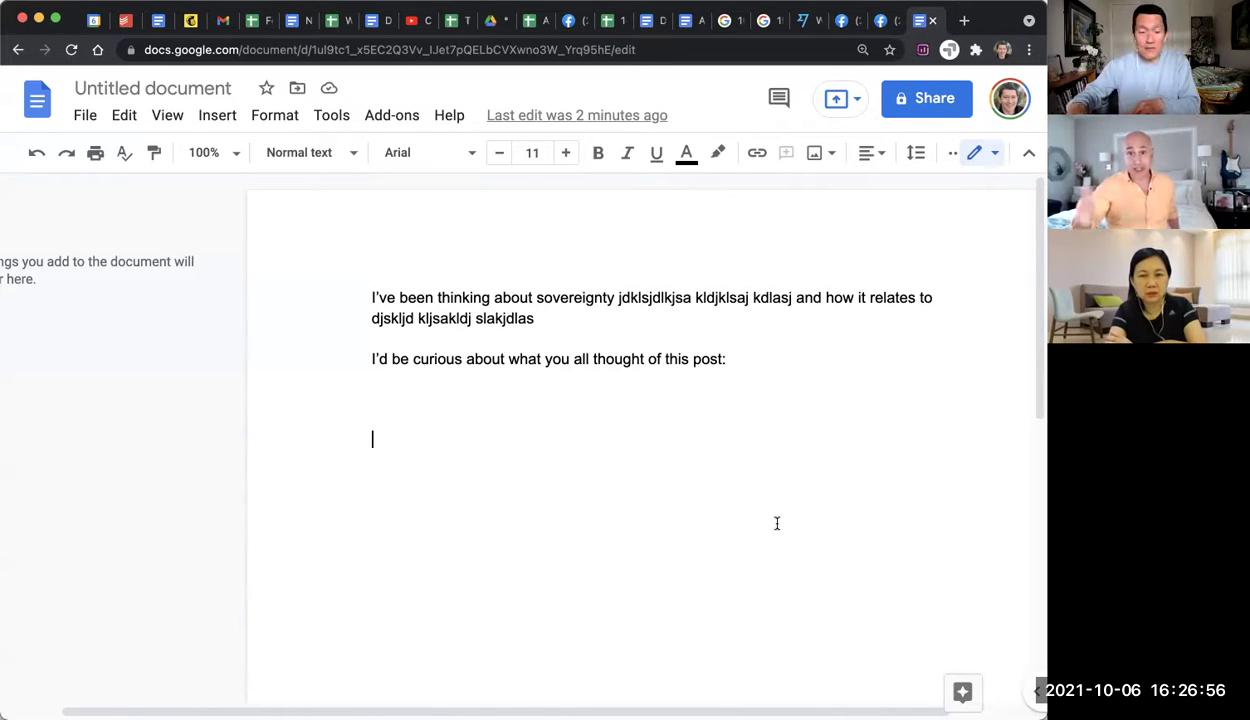
text(Here's my latest article about Soverei)
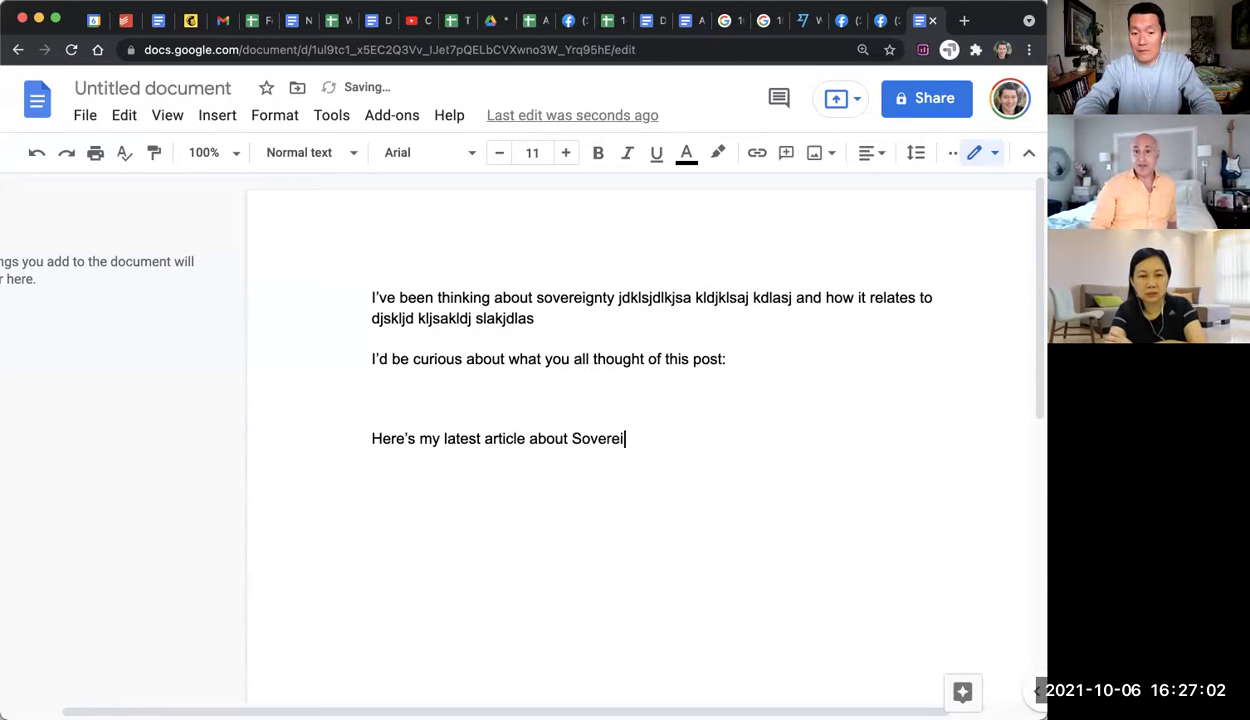
text(gnty n)
text(d Peace:)
key(Return)
text([link])
key(Return)
key(Return)
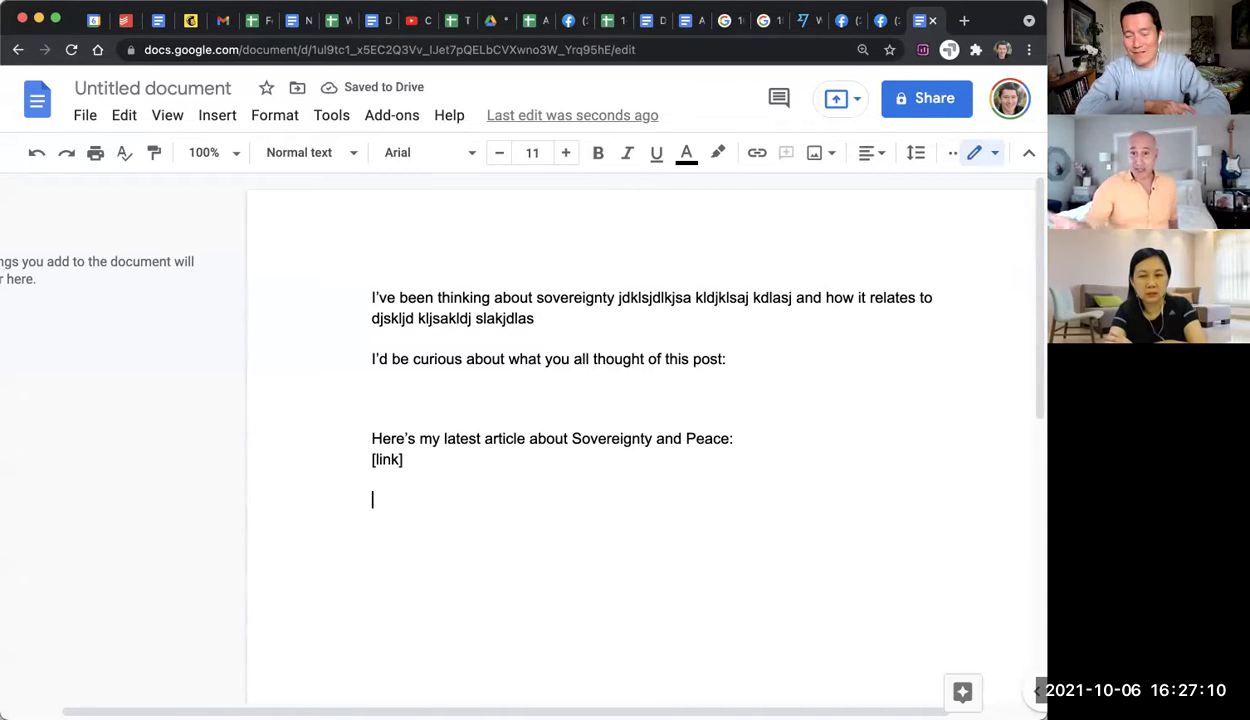
key(Return)
text(For those)
key(super+shift+Left)
key(BackSpace)
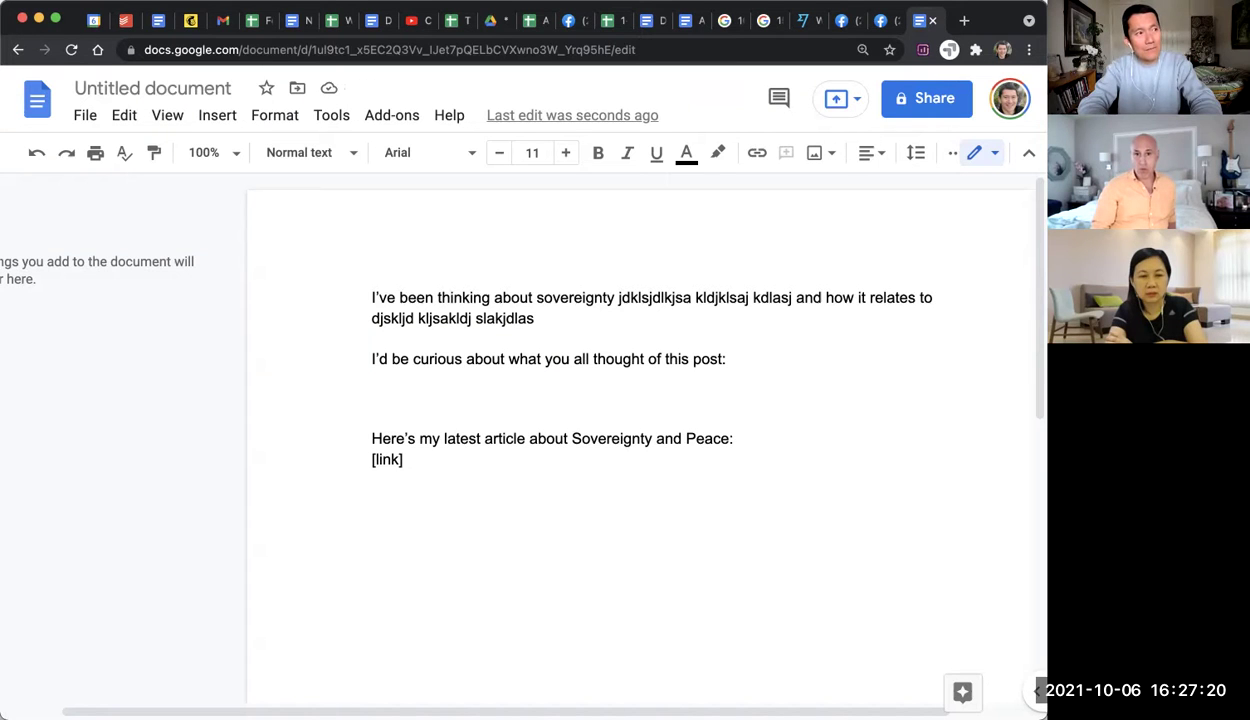
- Write "Just wrote about Sovereignty, especially for those of us who deal with dsjkldj lksajdlk sajkl or are interested indjksajdklsajdkljsakl:" followed by "[link]"
text(Just wrote about Sovereig)
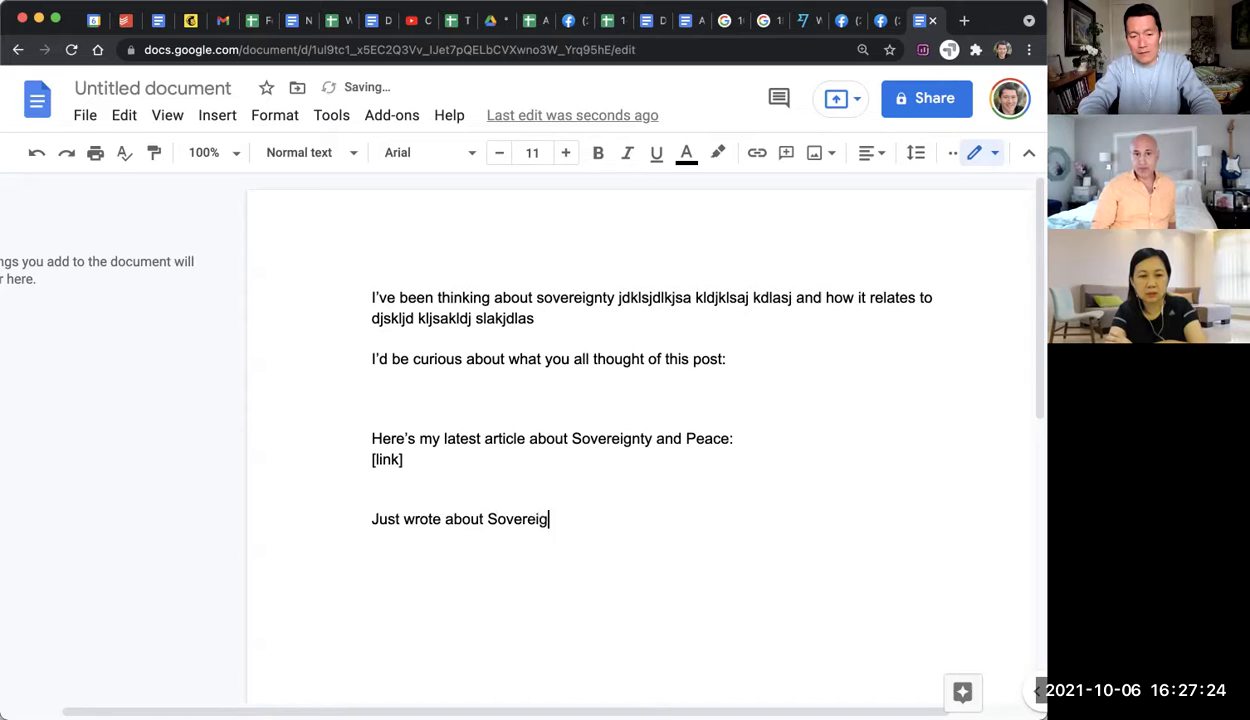
text(nty, especi)
key(BackSpace)
key(BackSpace)
text(those of us who )
text(deal with dsjkldj lksajdlk sajkl)
text( or are interested indjksajdklsajdklsajkl)
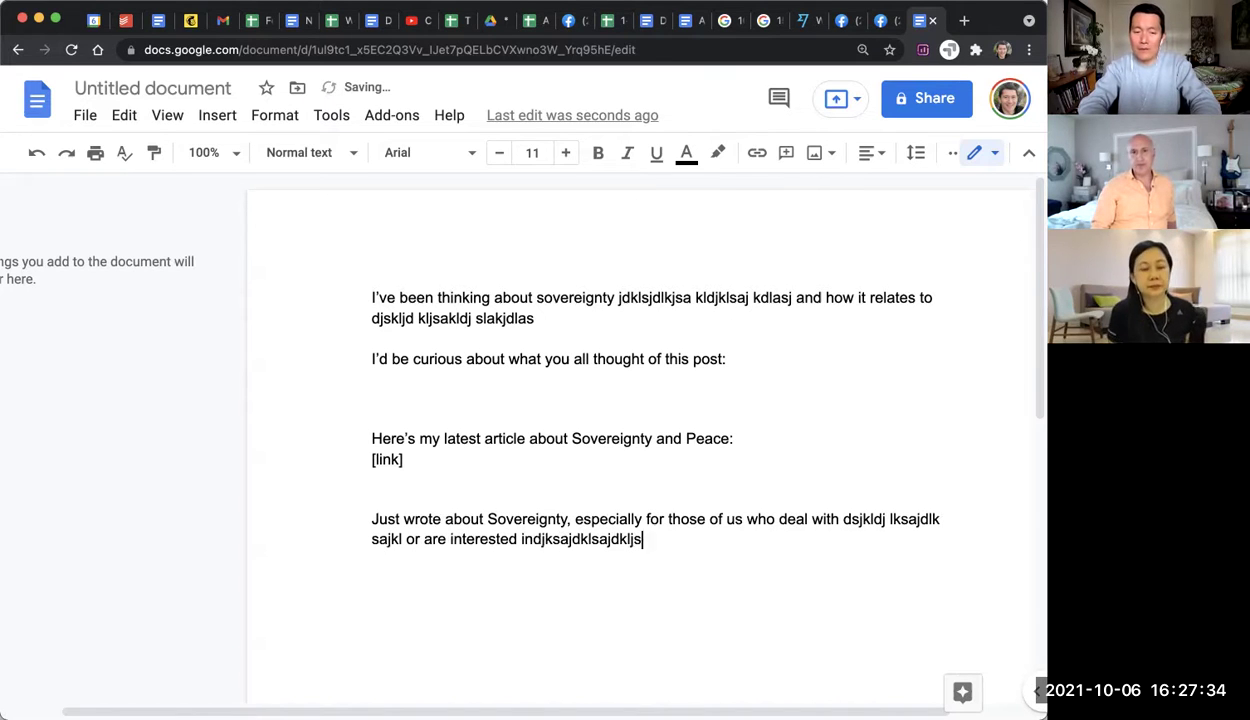
text(:)
key(Return)
key(Return)
text([link])
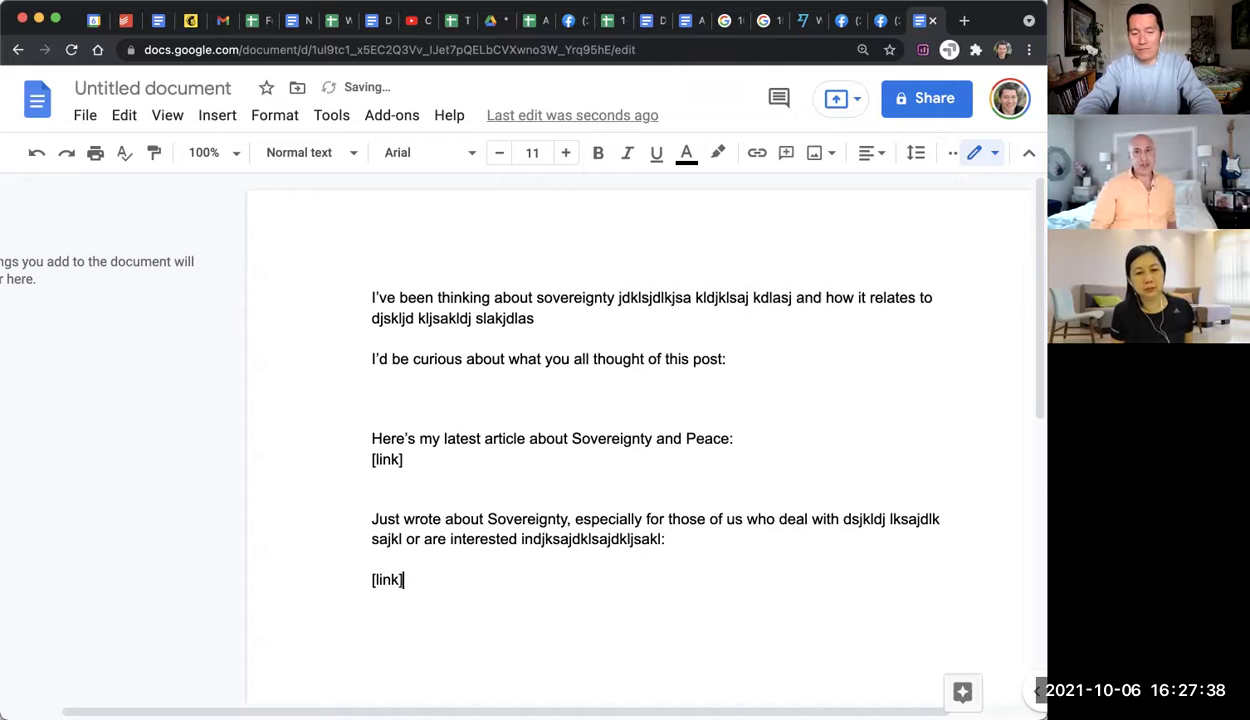